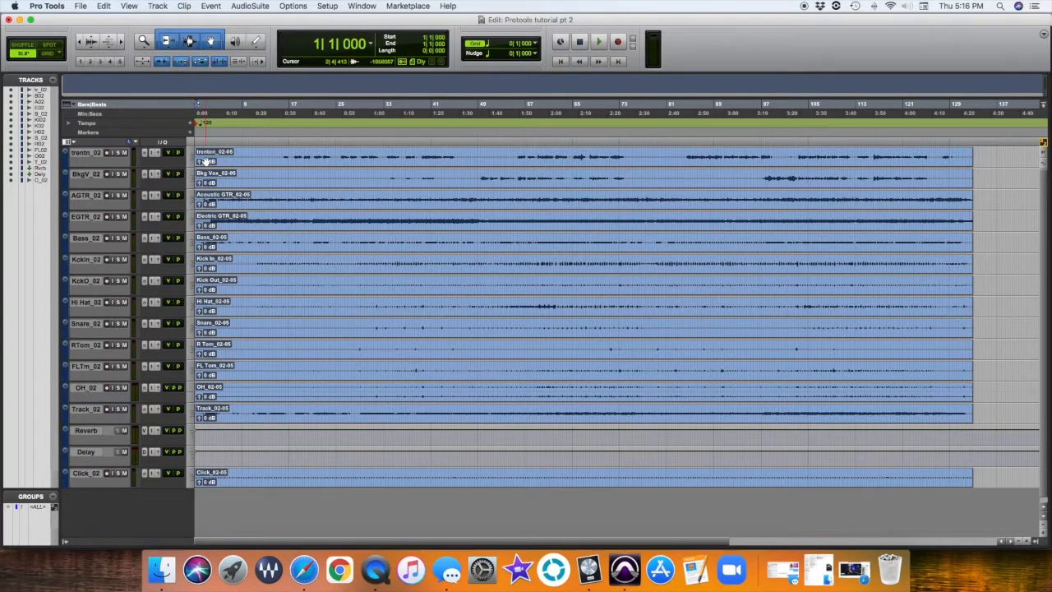
Step: Delete the Reverb and Delay tracks from the session
{"action": "left_click", "coordinate": [83, 431]}
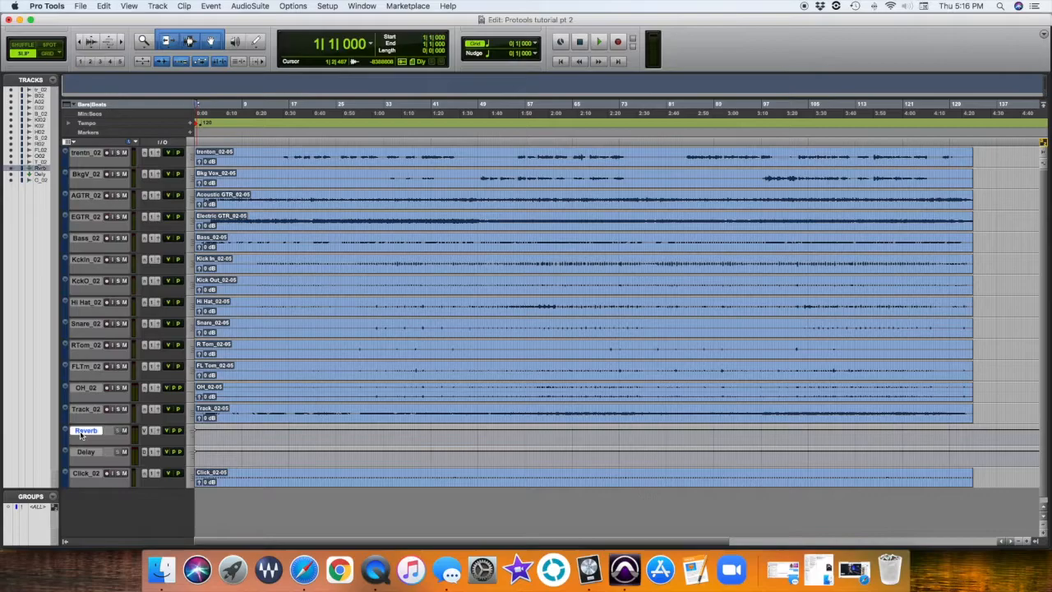
{"action": "left_click", "coordinate": [86, 454], "text": "shift"}
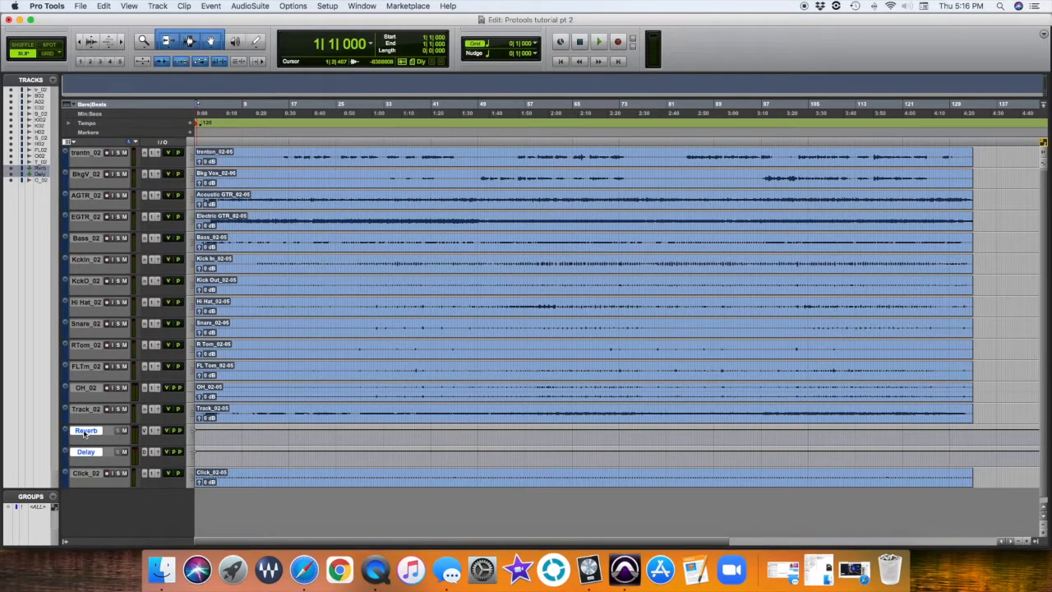
{"action": "right_click", "coordinate": [84, 433]}
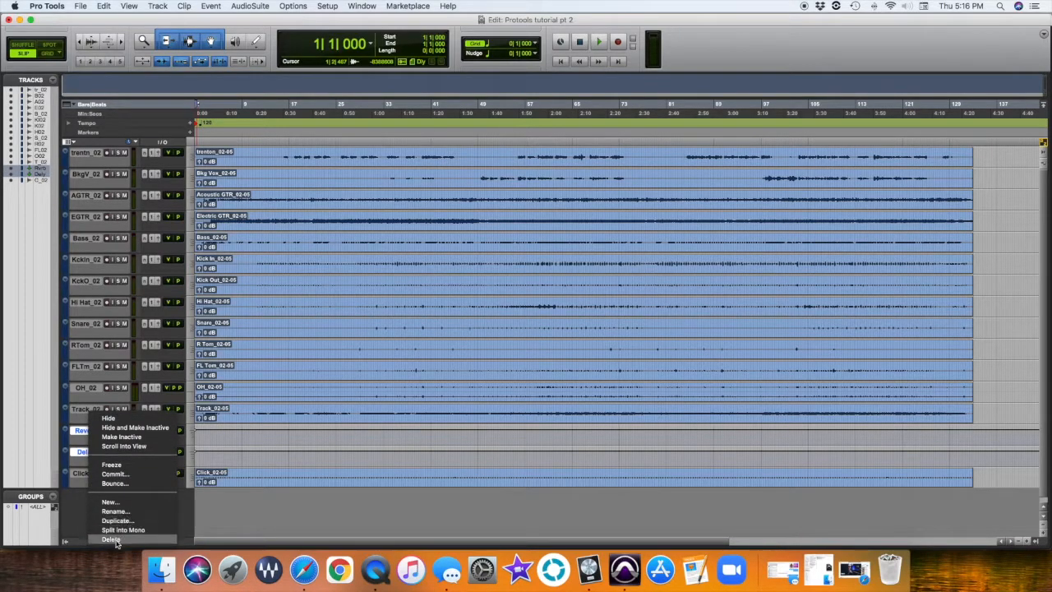
{"action": "left_click", "coordinate": [115, 541]}
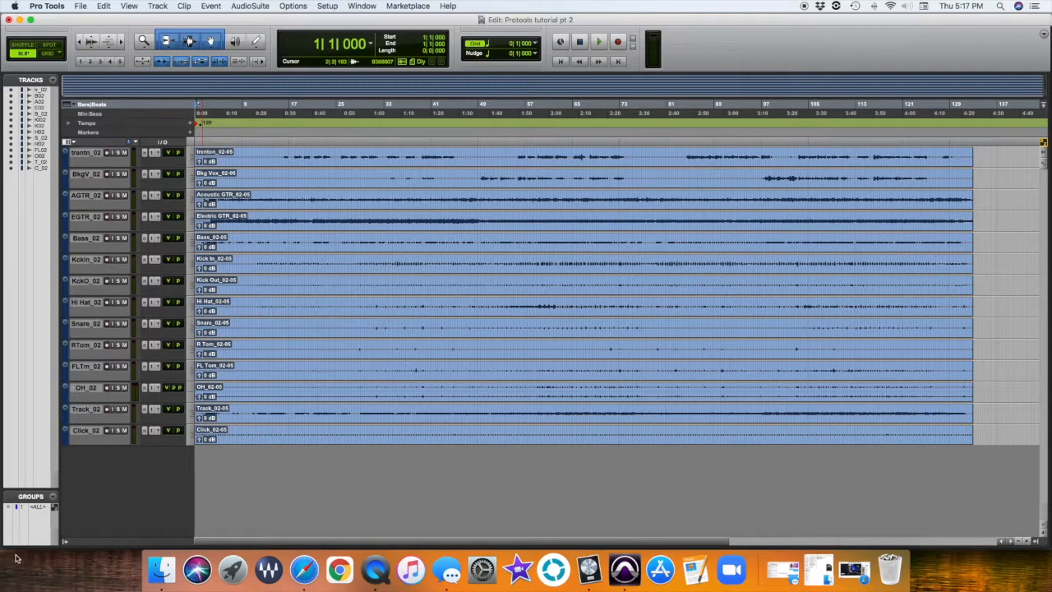
Step: Activate the ALL group and select several time ranges and a whole clip to check that all tracks select together
{"action": "left_click", "coordinate": [34, 508]}
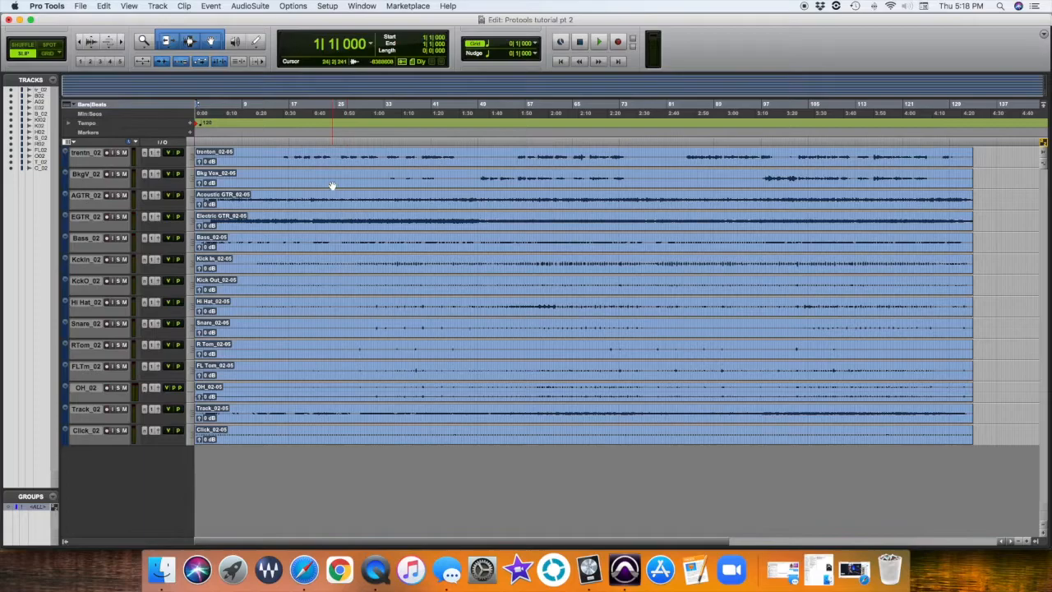
{"action": "left_click", "coordinate": [305, 198]}
{"action": "left_click_drag", "start_coordinate": [305, 198], "coordinate": [510, 215]}
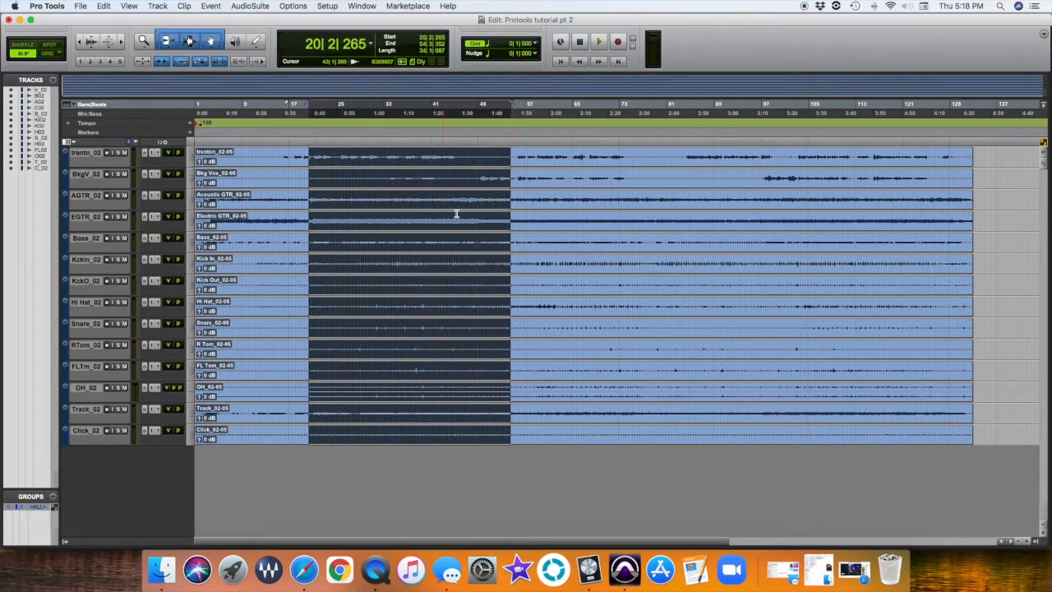
{"action": "left_click", "coordinate": [512, 204]}
{"action": "left_click_drag", "start_coordinate": [490, 177], "coordinate": [392, 173]}
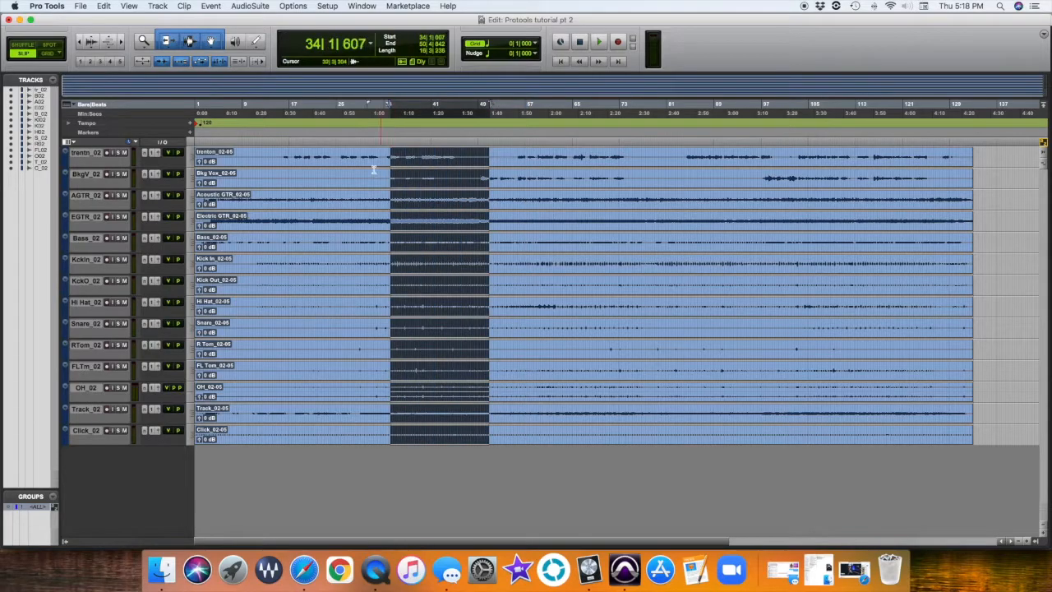
{"action": "left_click", "coordinate": [358, 167]}
{"action": "left_click_drag", "start_coordinate": [324, 157], "coordinate": [498, 162]}
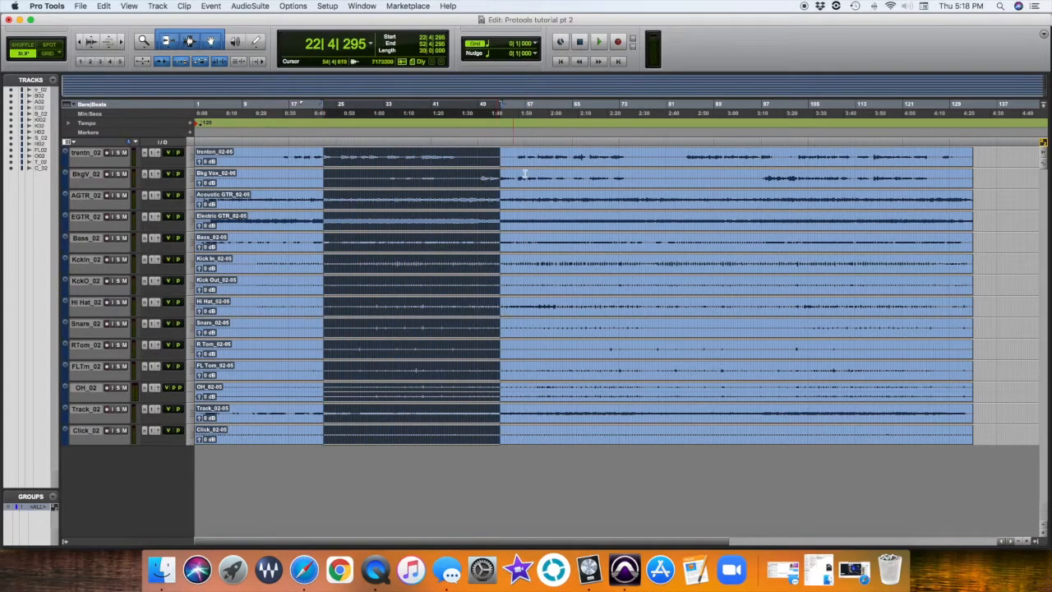
{"action": "double_click", "coordinate": [549, 160]}
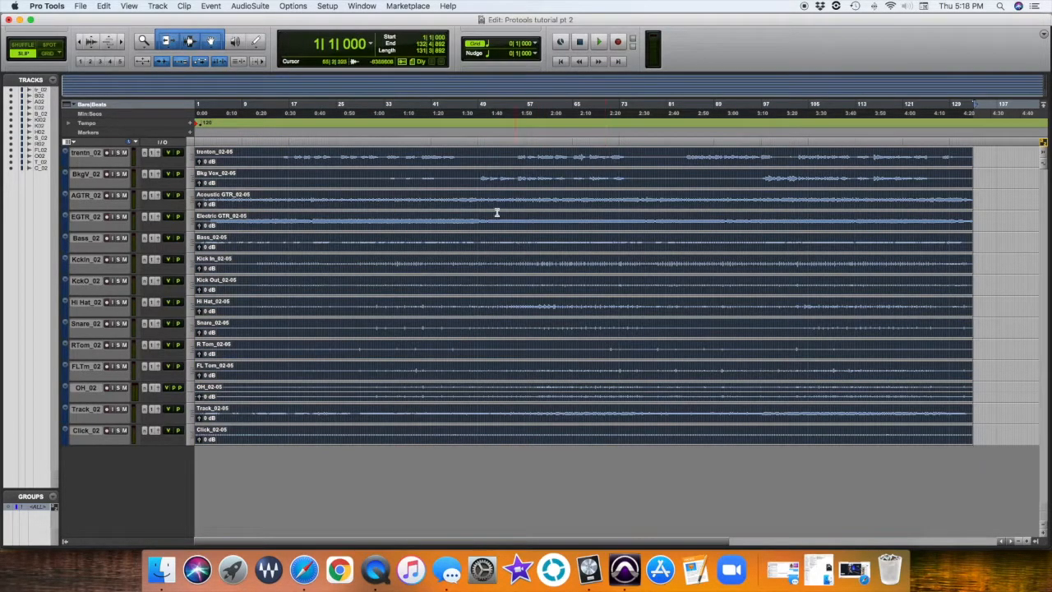
{"action": "left_click", "coordinate": [451, 194]}
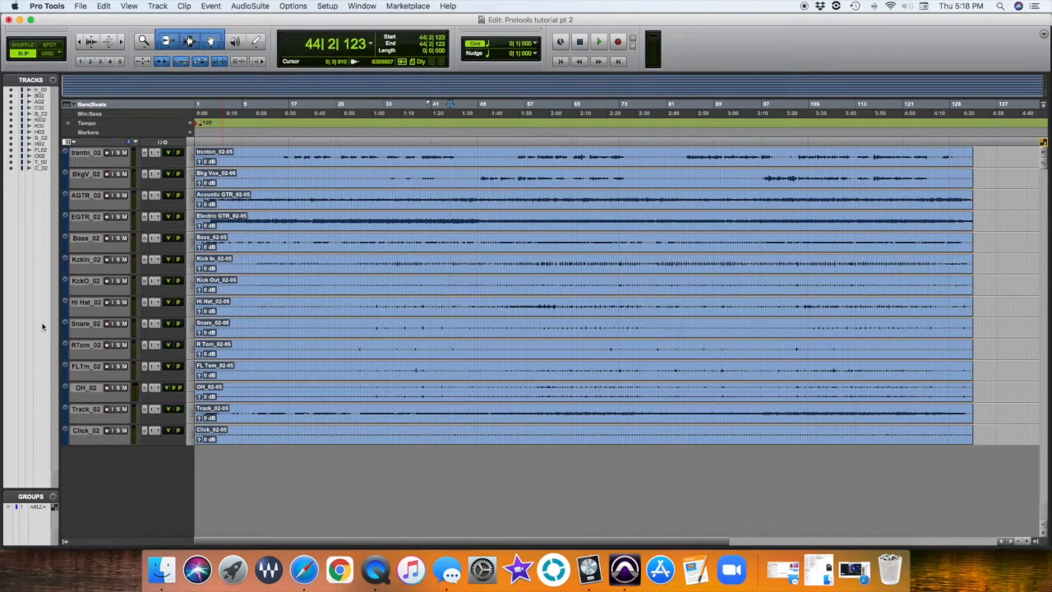
Step: Create a Mix/Edit group named Vox from the lead vocal and Bkg Vox tracks
{"action": "left_click", "coordinate": [87, 154]}
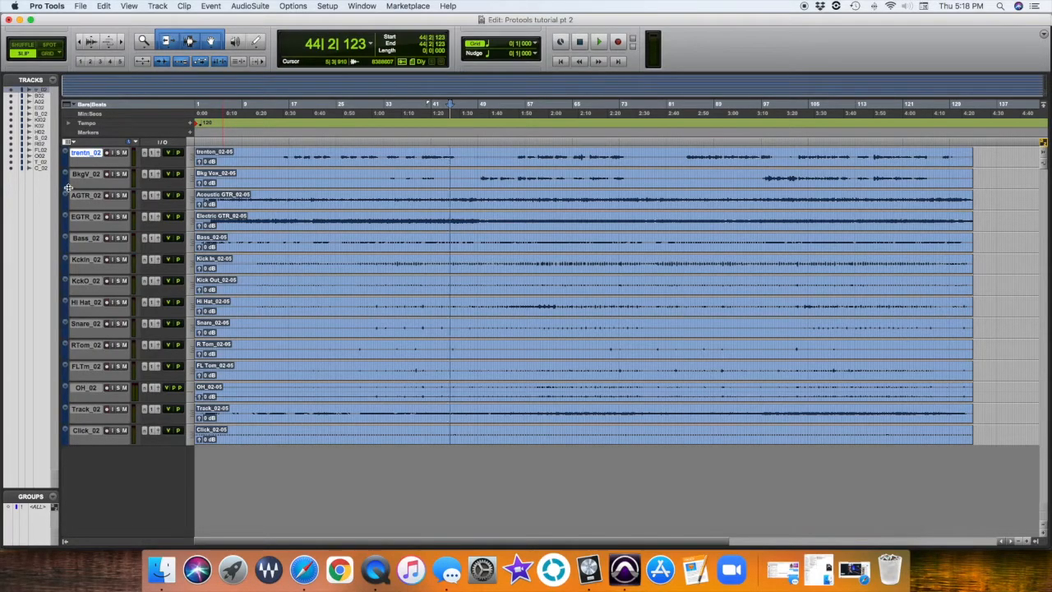
{"action": "left_click", "coordinate": [84, 176], "text": "shift"}
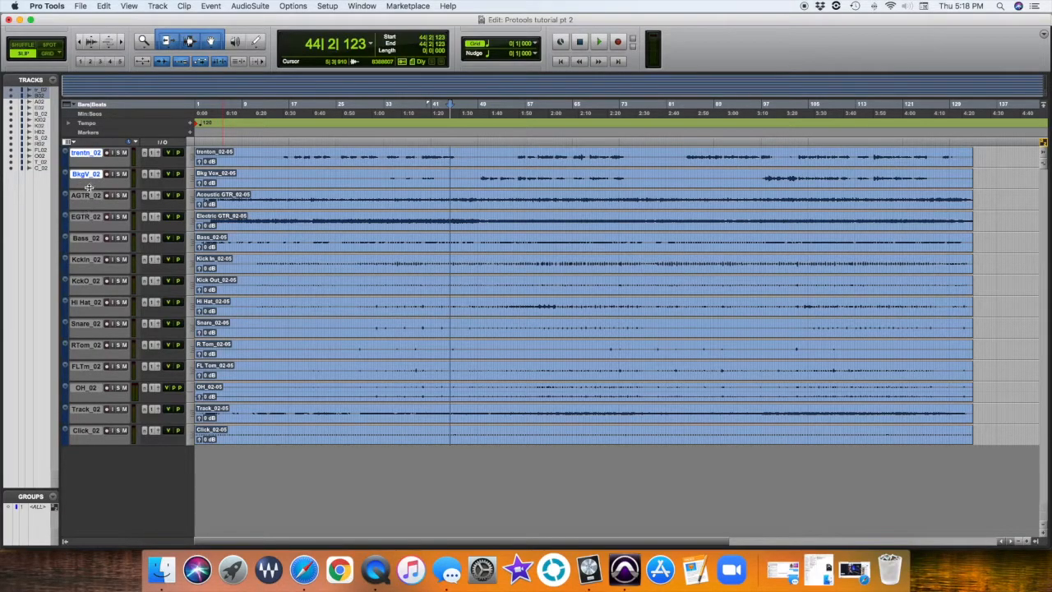
{"action": "key", "text": "super+g"}
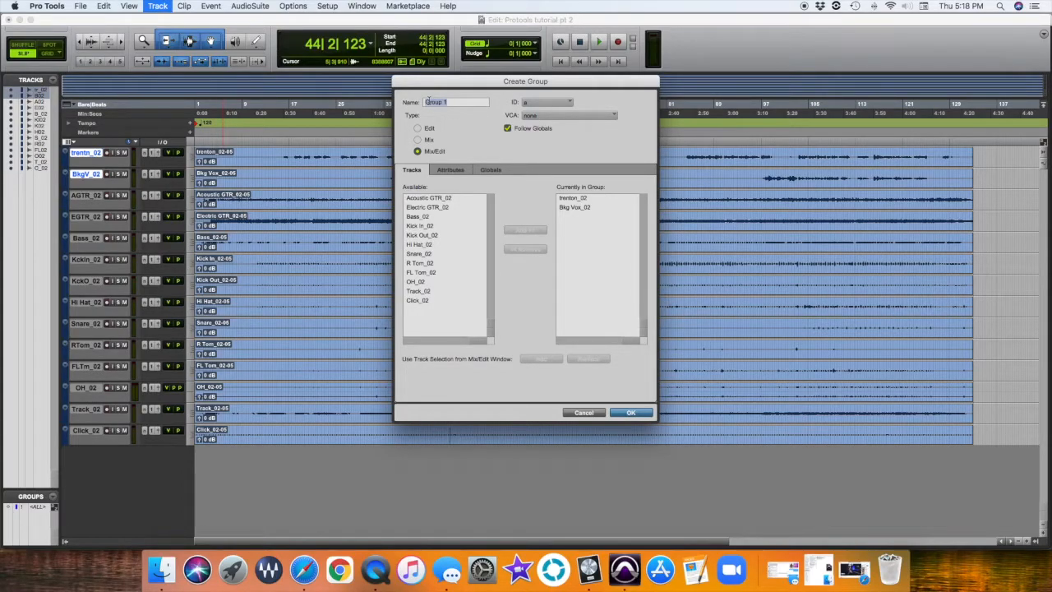
{"action": "type", "text": "<Vox>"}
{"action": "left_click", "coordinate": [626, 413]}
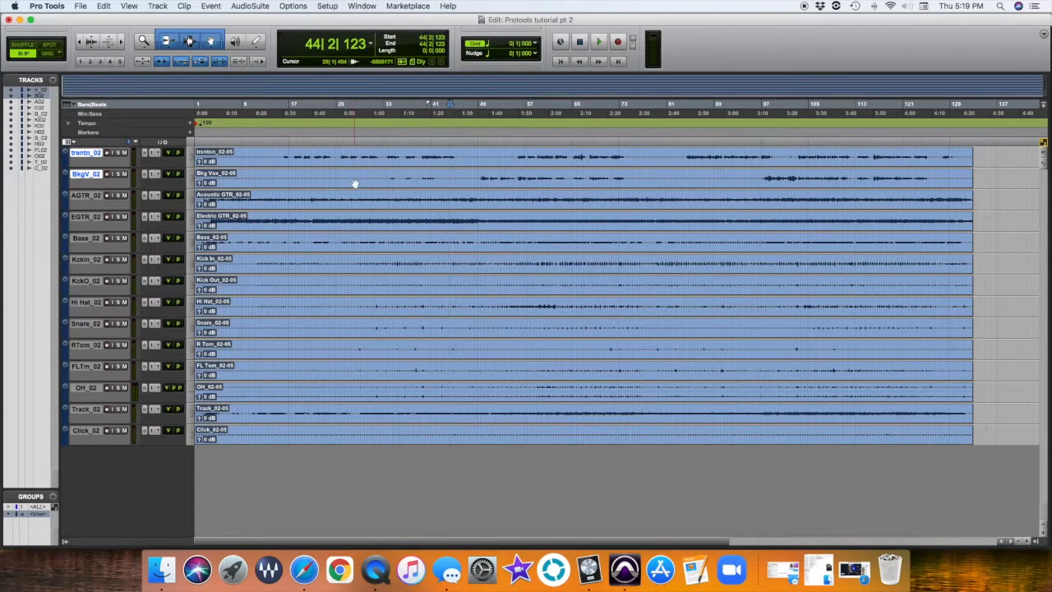
Step: Select several ranges and the full clip on the lead vocal track to check that the Vox group selects together
{"action": "left_click_drag", "start_coordinate": [334, 155], "coordinate": [571, 165]}
{"action": "left_click", "coordinate": [273, 155]}
{"action": "left_click_drag", "start_coordinate": [271, 155], "coordinate": [418, 167]}
{"action": "left_click_drag", "start_coordinate": [513, 157], "coordinate": [584, 157]}
{"action": "double_click", "coordinate": [433, 164]}
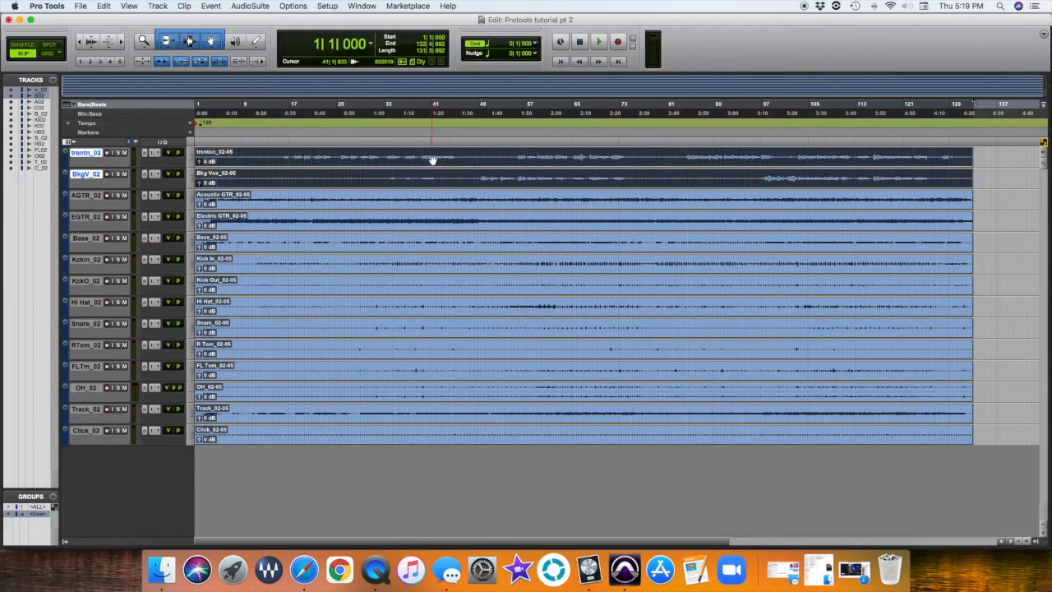
{"action": "left_click", "coordinate": [287, 170]}
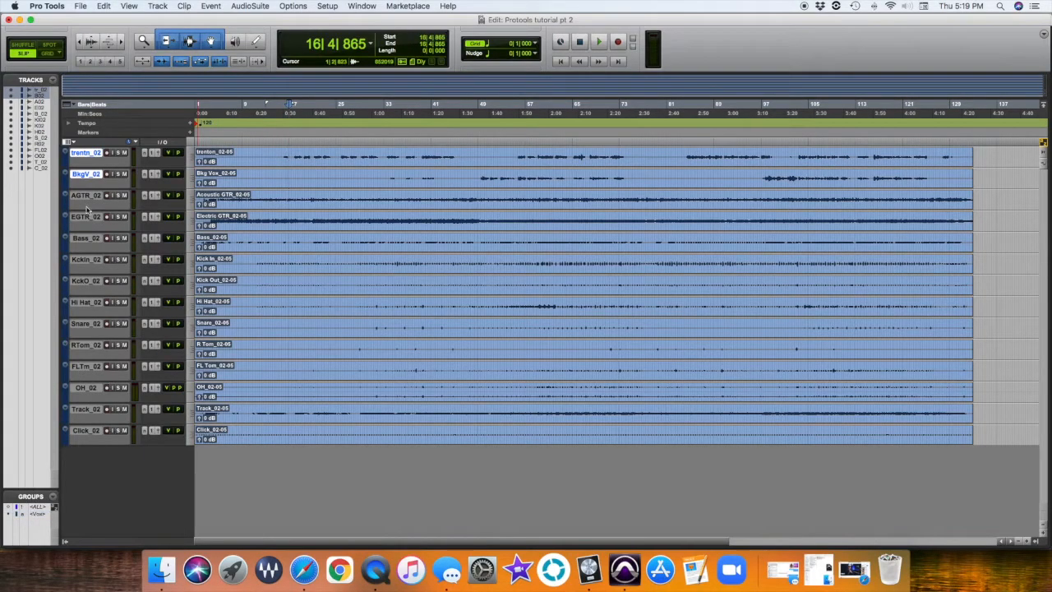
Step: Create a Mix/Edit group named Guitars from the Acoustic GTR and Electric GTR tracks
{"action": "left_click", "coordinate": [83, 196]}
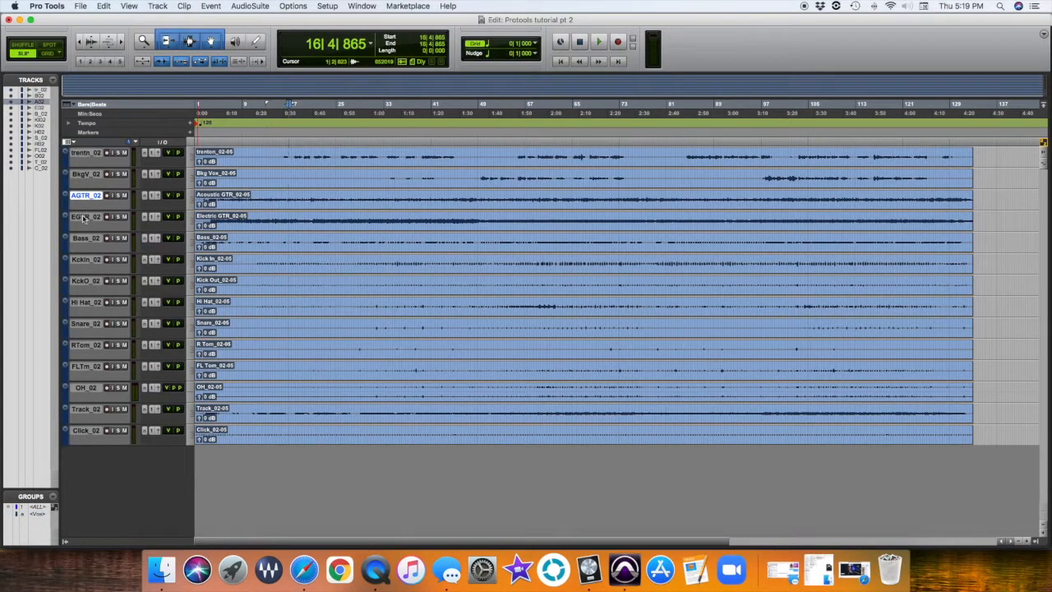
{"action": "left_click", "coordinate": [83, 217], "text": "shift"}
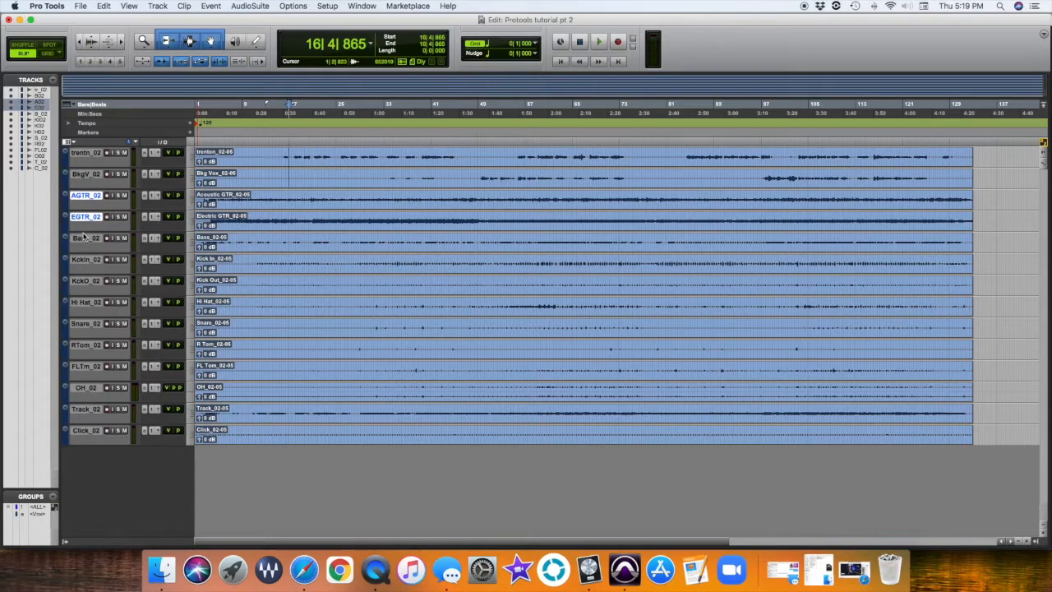
{"action": "key", "text": "super+g"}
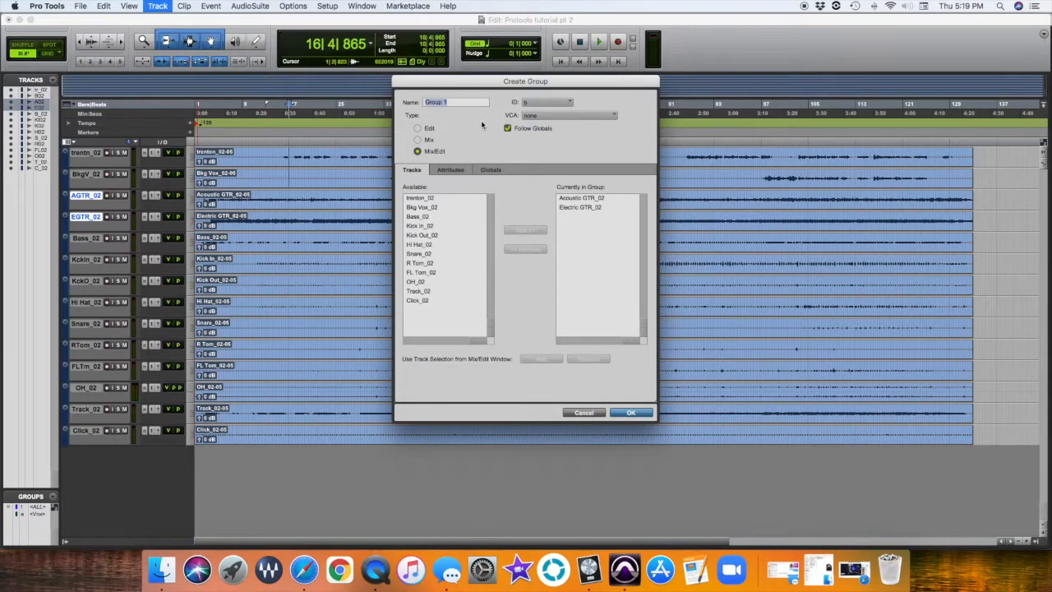
{"action": "type", "text": "<Guitars>"}
{"action": "left_click", "coordinate": [630, 413]}
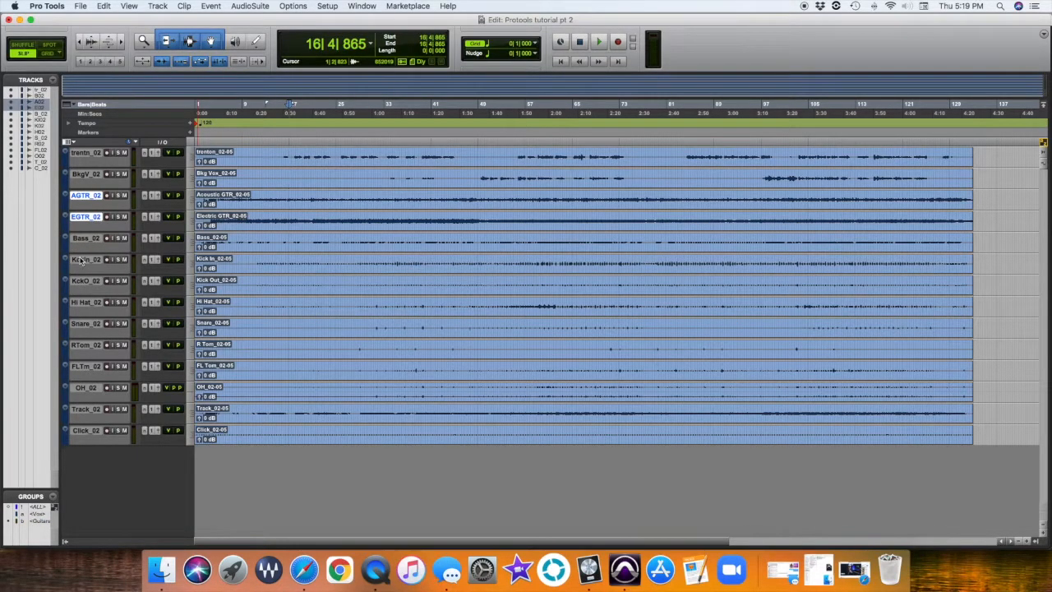
Step: Create a Mix/Edit group named drums from the tracks Kick In through OH, and deactivate the group
{"action": "left_click", "coordinate": [83, 259]}
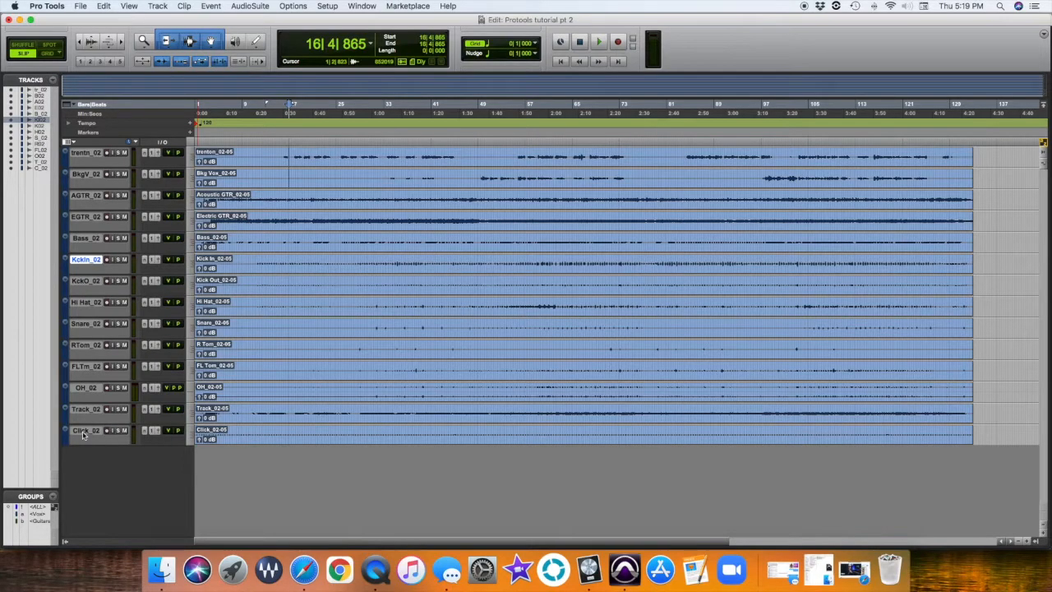
{"action": "left_click", "coordinate": [85, 388], "text": "shift"}
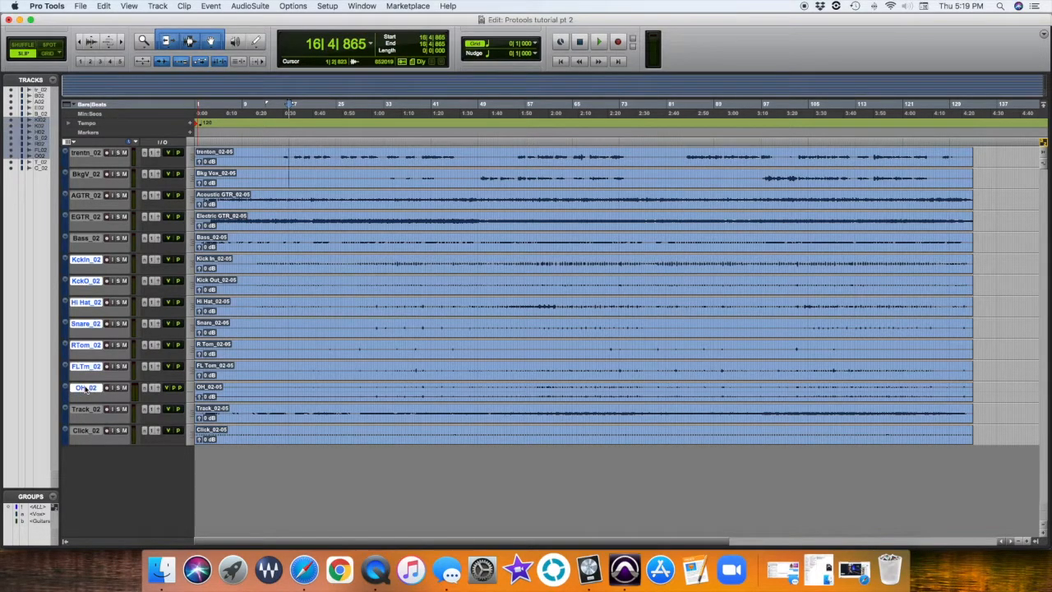
{"action": "key", "text": "super+g"}
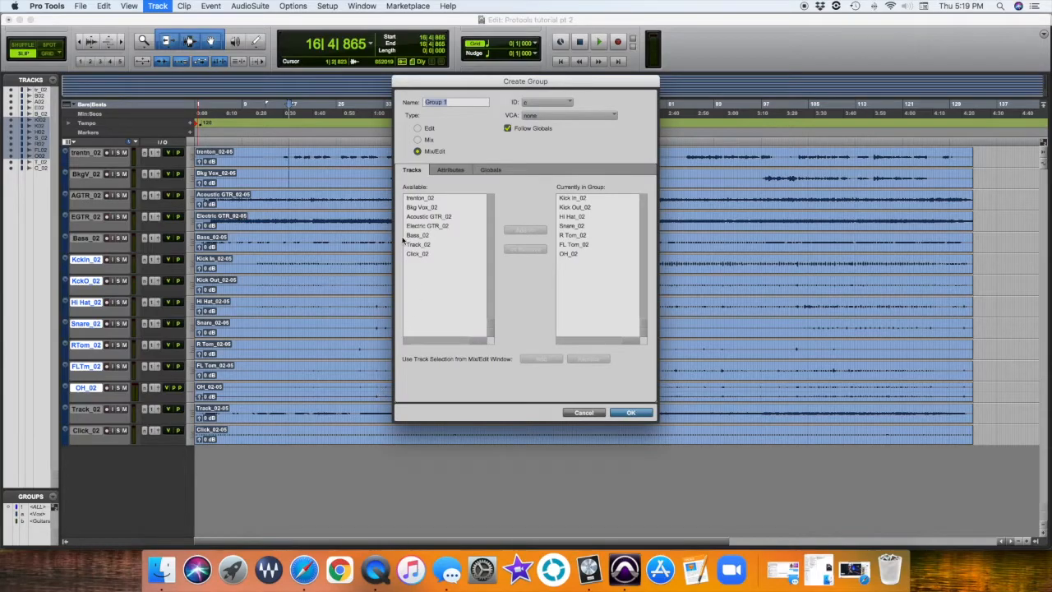
{"action": "type", "text": "drus"}
{"action": "key", "text": "Return"}
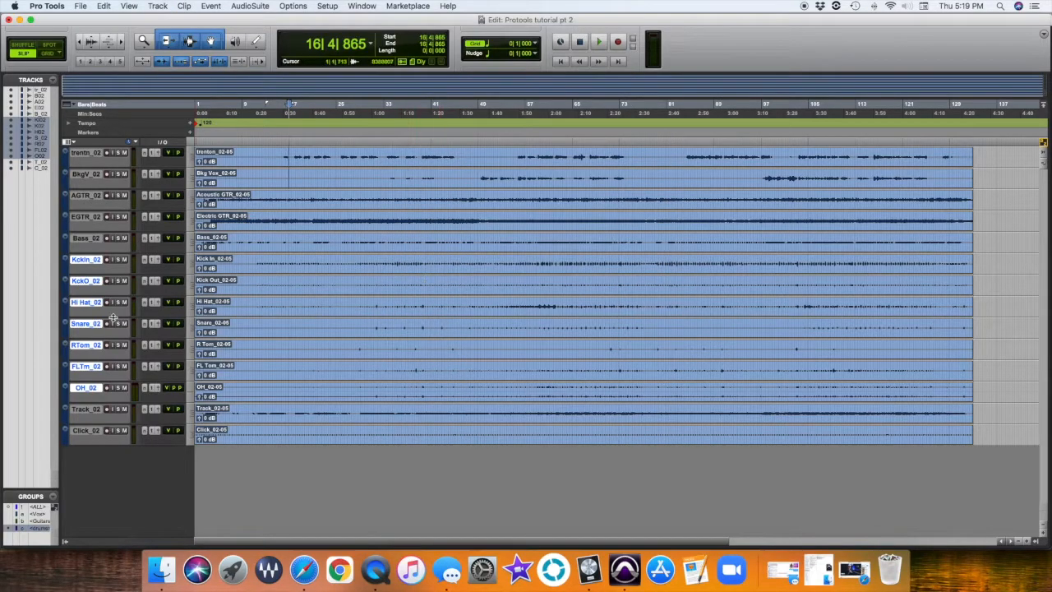
{"action": "left_click", "coordinate": [39, 529]}
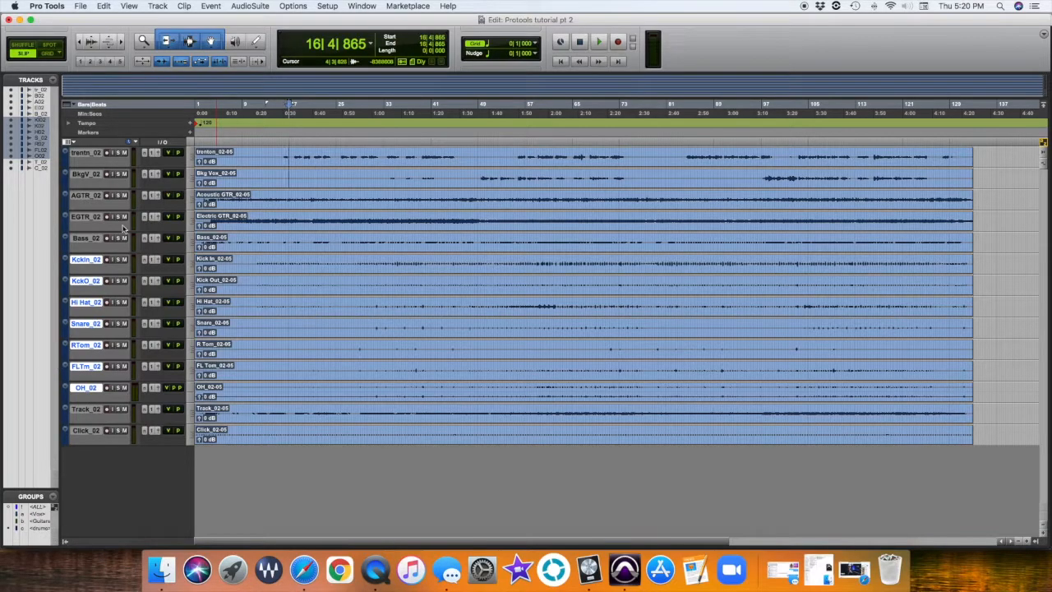
{"action": "left_click", "coordinate": [83, 238]}
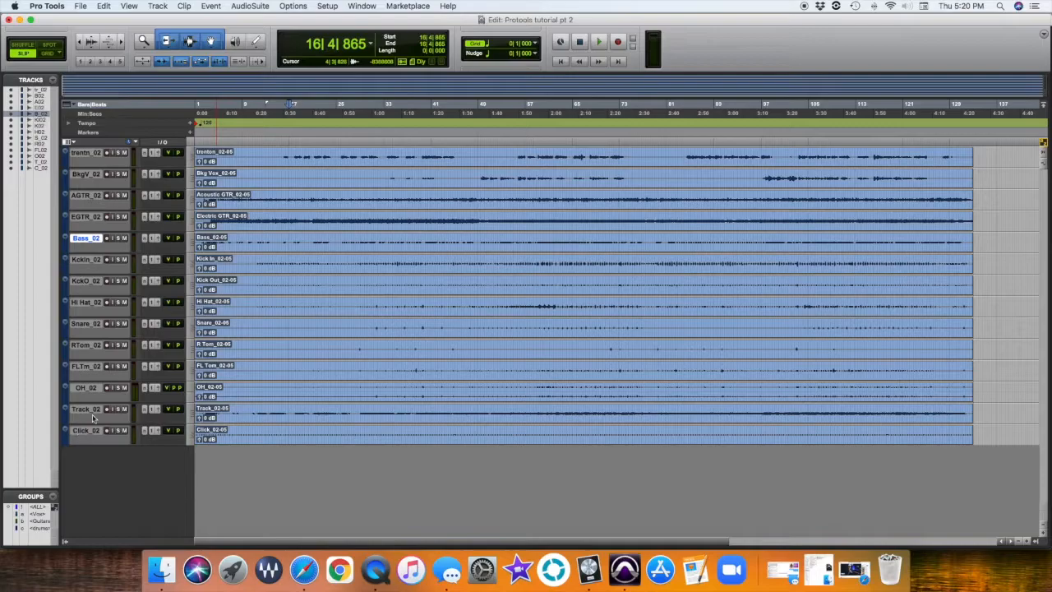
{"action": "left_click", "coordinate": [86, 411]}
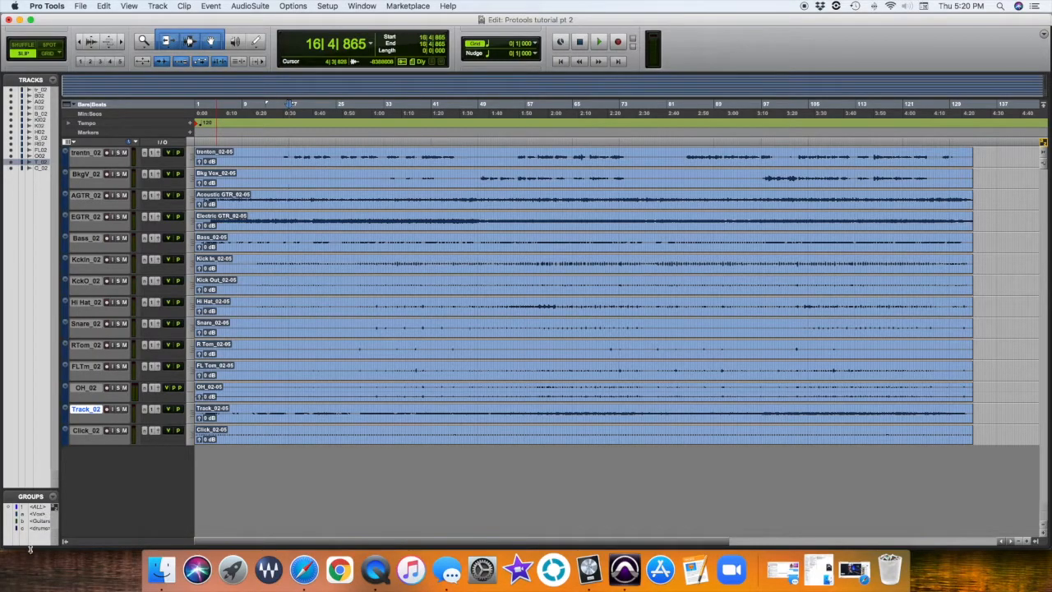
Step: Activate the ALL, Vox, Guitars and drums groups one after another, and deactivate them again in reverse order
{"action": "left_click", "coordinate": [35, 508]}
{"action": "left_click", "coordinate": [37, 514]}
{"action": "left_click", "coordinate": [37, 521]}
{"action": "left_click", "coordinate": [37, 529]}
{"action": "left_click", "coordinate": [38, 529]}
{"action": "left_click", "coordinate": [38, 521]}
{"action": "left_click", "coordinate": [39, 515]}
{"action": "left_click", "coordinate": [40, 509]}
Step: Switch to the Mix window and color the lead vocal and Bkg Vox tracks magenta
{"action": "key", "text": "super+equal"}
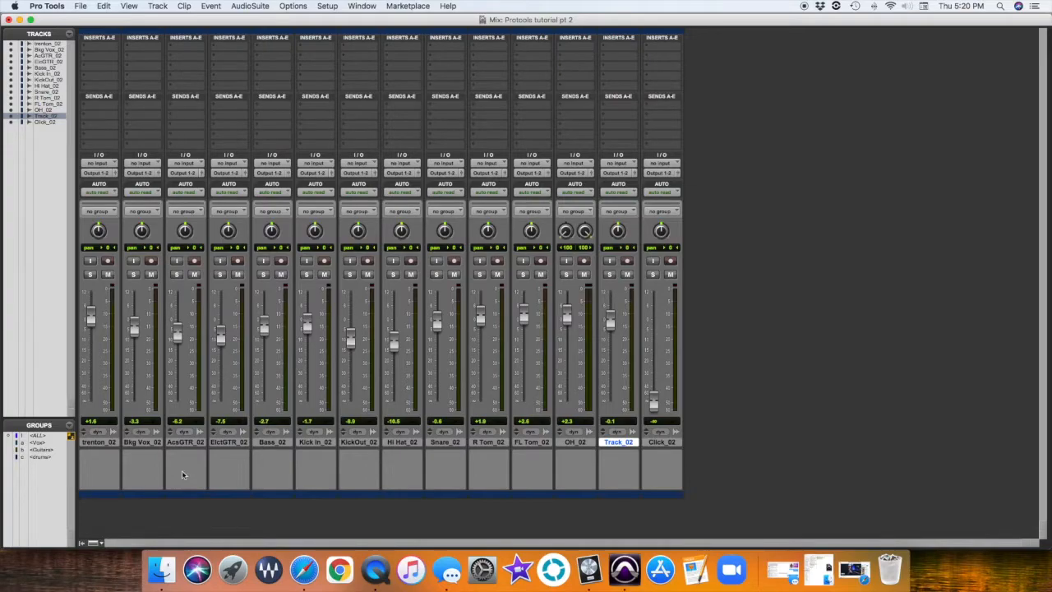
{"action": "left_click", "coordinate": [105, 444]}
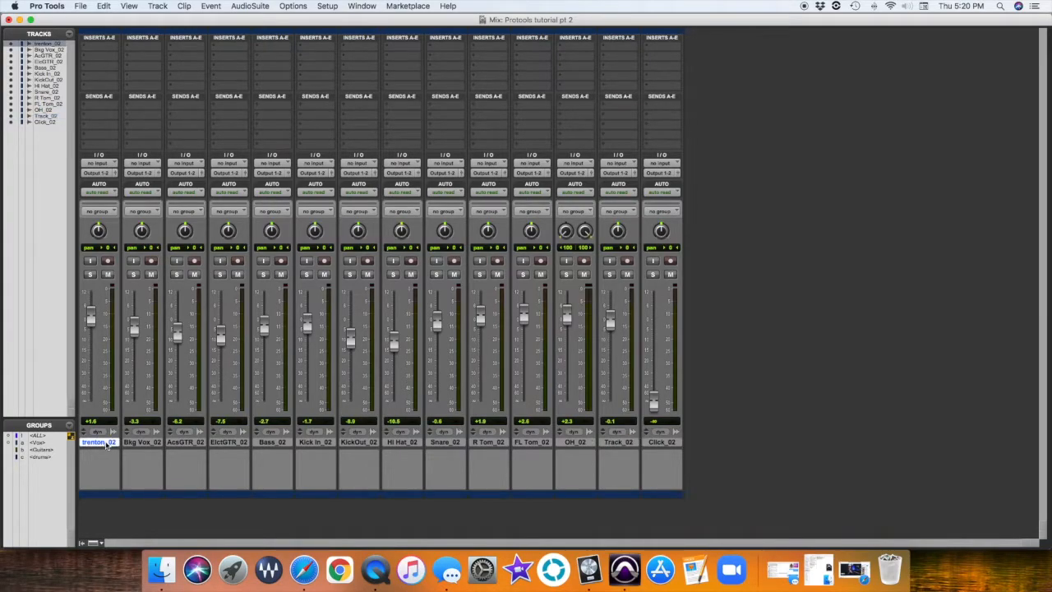
{"action": "left_click", "coordinate": [152, 442], "text": "shift"}
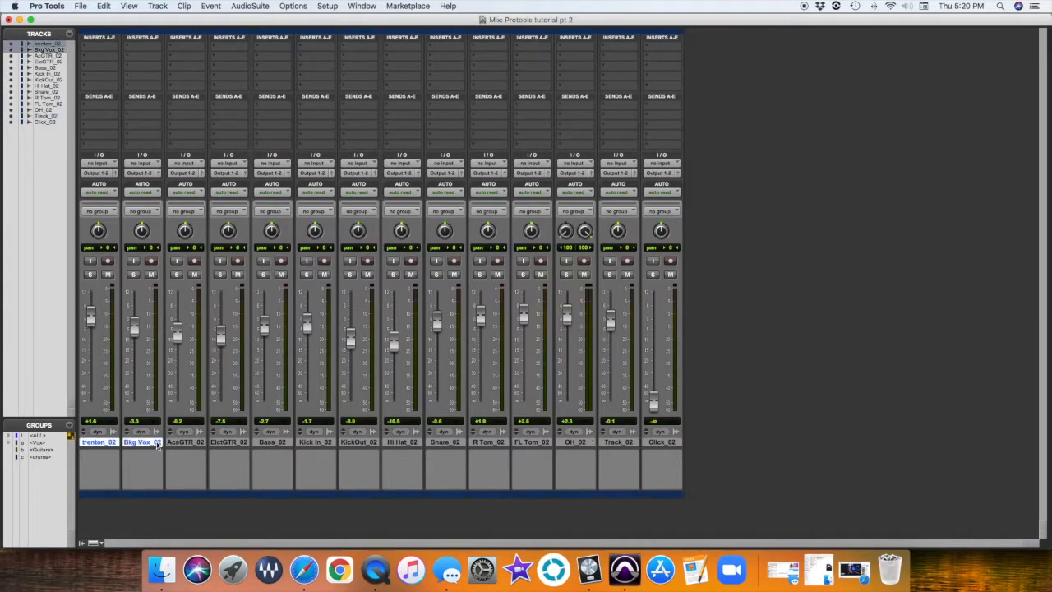
{"action": "double_click", "coordinate": [107, 497]}
{"action": "left_click", "coordinate": [382, 360]}
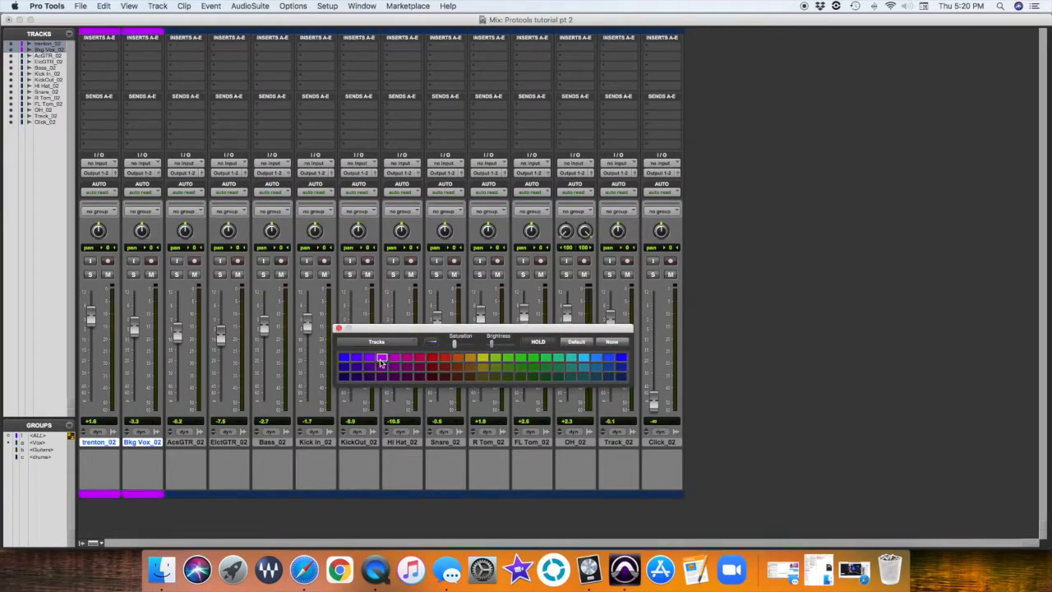
{"action": "left_click", "coordinate": [396, 362]}
{"action": "left_click", "coordinate": [338, 328]}
Step: Color the acoustic guitar track light blue
{"action": "left_click", "coordinate": [185, 443]}
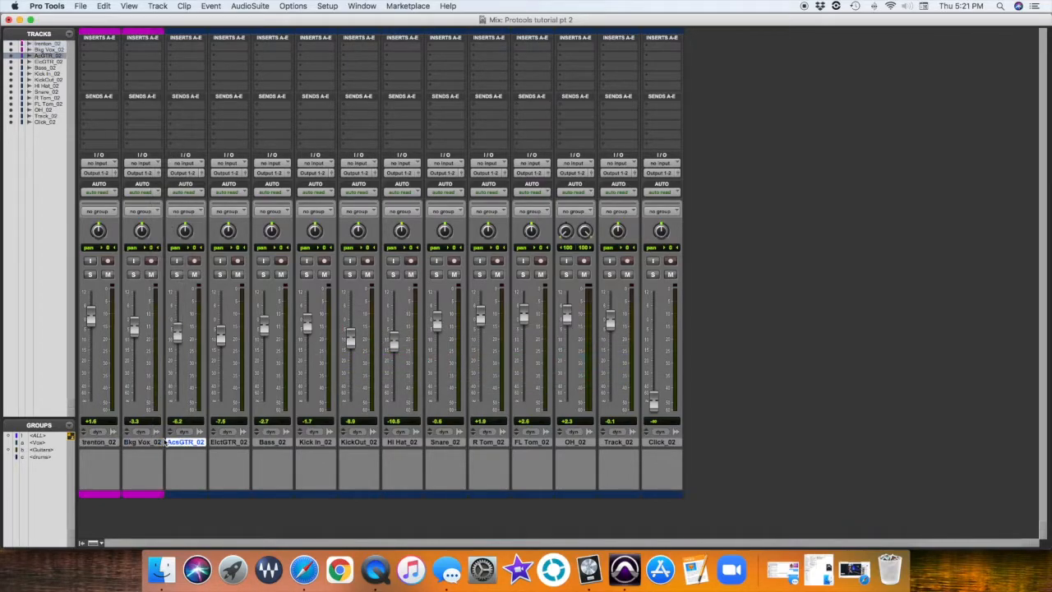
{"action": "double_click", "coordinate": [184, 494]}
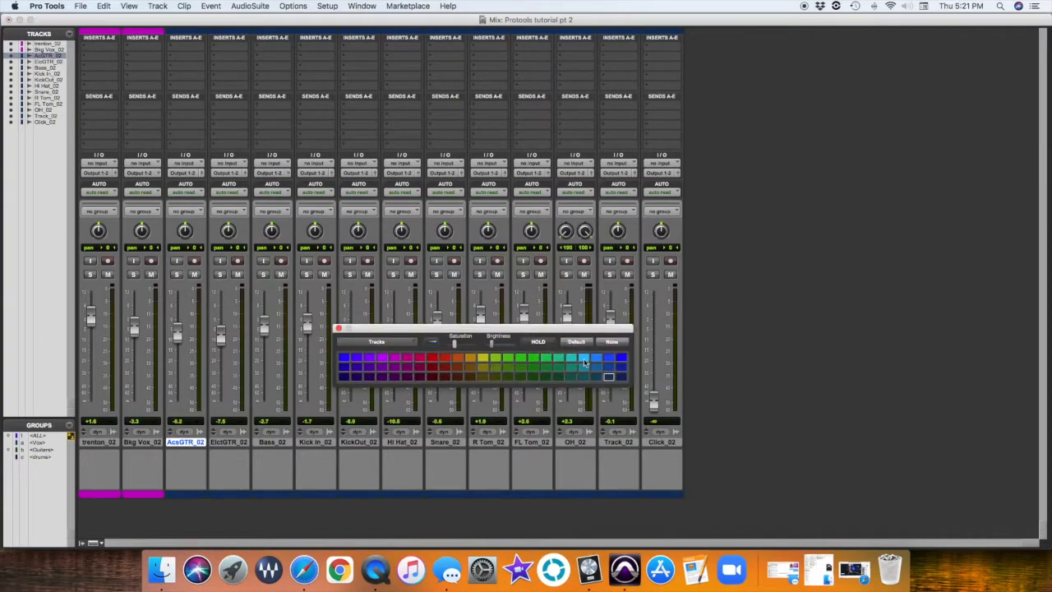
{"action": "left_click", "coordinate": [584, 362]}
{"action": "left_click", "coordinate": [338, 329]}
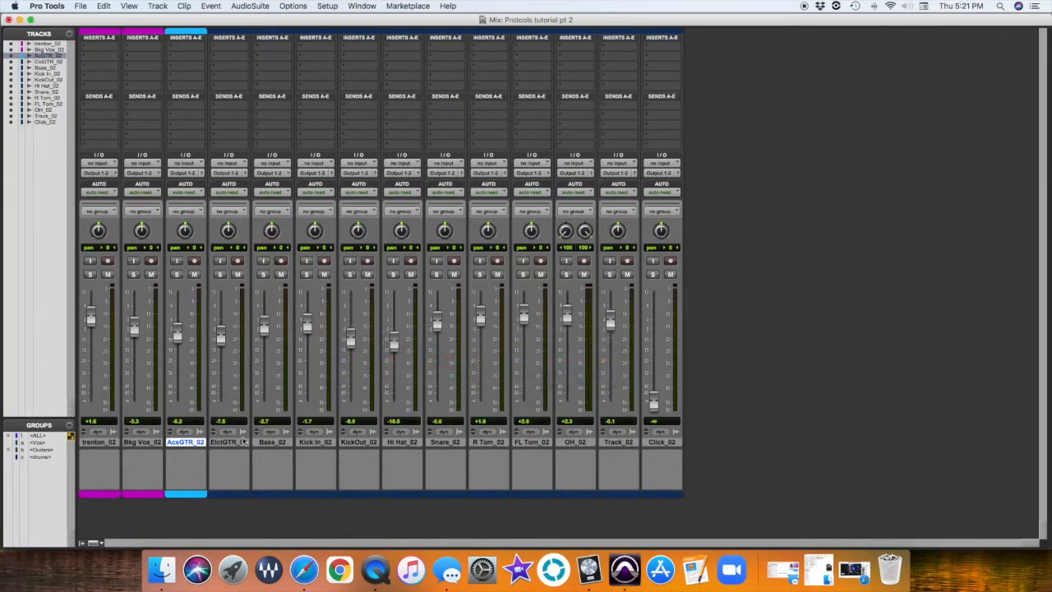
Step: Color the electric guitar track bright blue and the Bass track violet
{"action": "left_click", "coordinate": [237, 443]}
{"action": "double_click", "coordinate": [229, 495]}
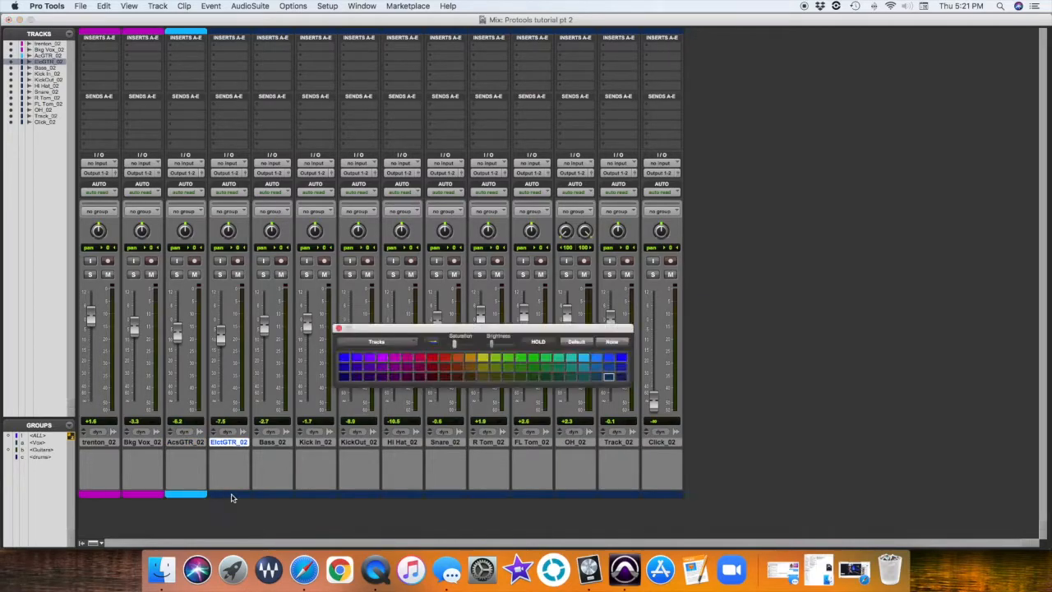
{"action": "left_click", "coordinate": [608, 362]}
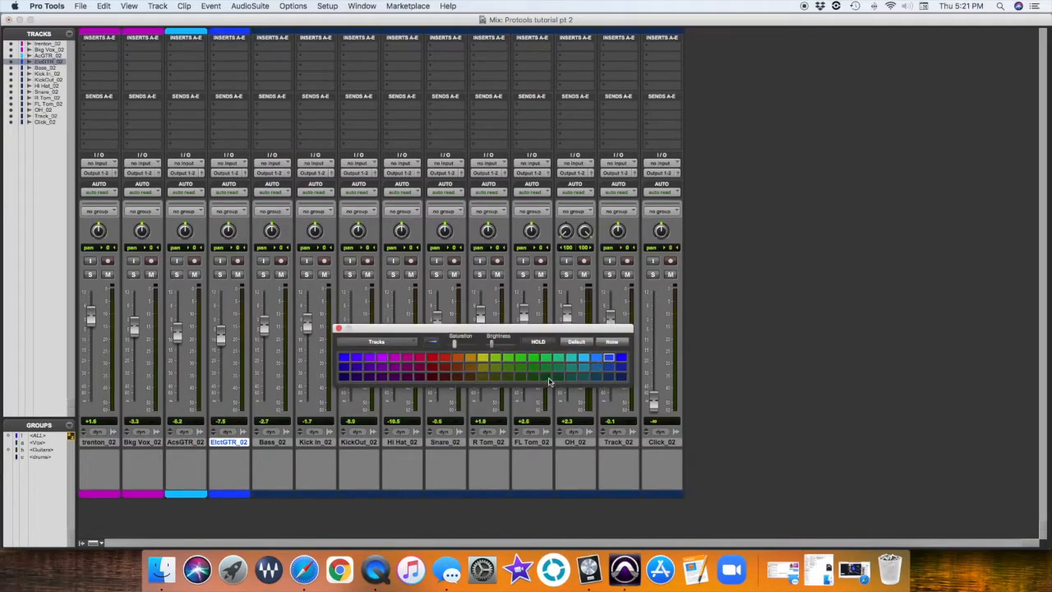
{"action": "left_click", "coordinate": [337, 329]}
{"action": "left_click", "coordinate": [273, 441]}
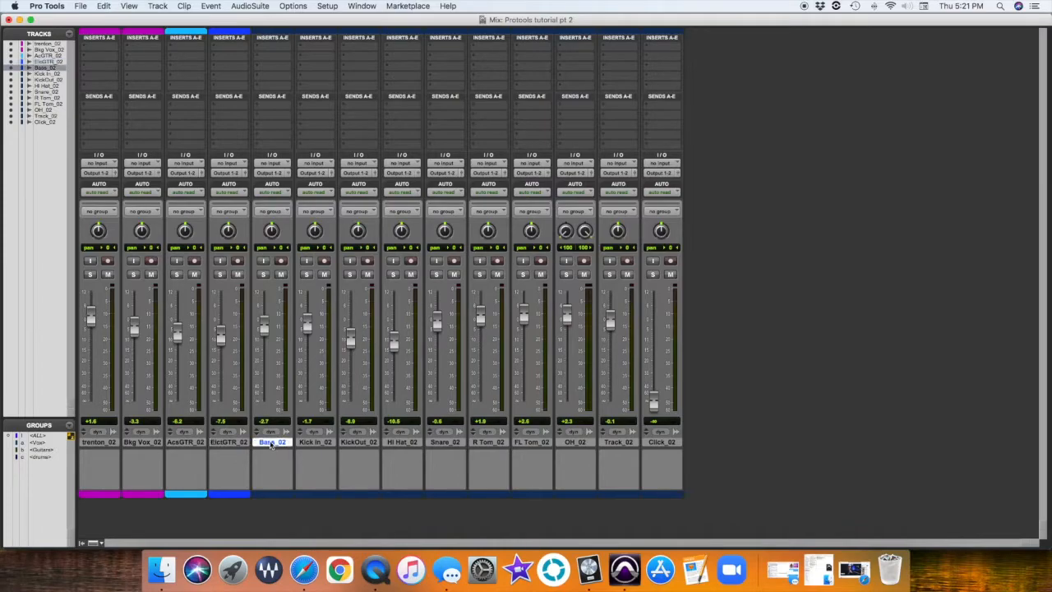
{"action": "double_click", "coordinate": [271, 495]}
{"action": "left_click", "coordinate": [369, 360]}
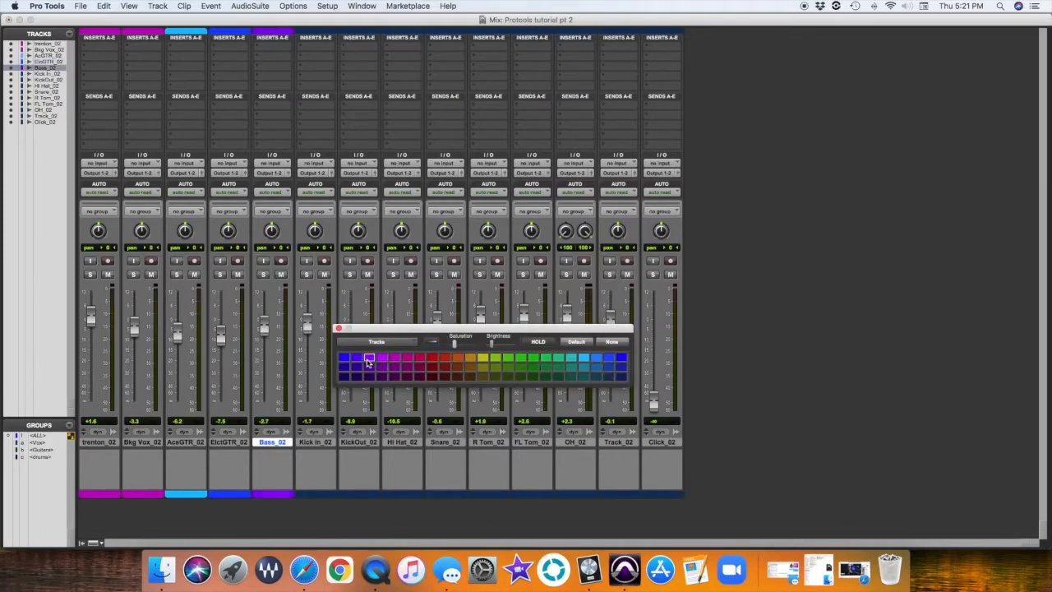
Step: Color all the drum tracks from Kick In through OH orange
{"action": "left_click", "coordinate": [313, 443]}
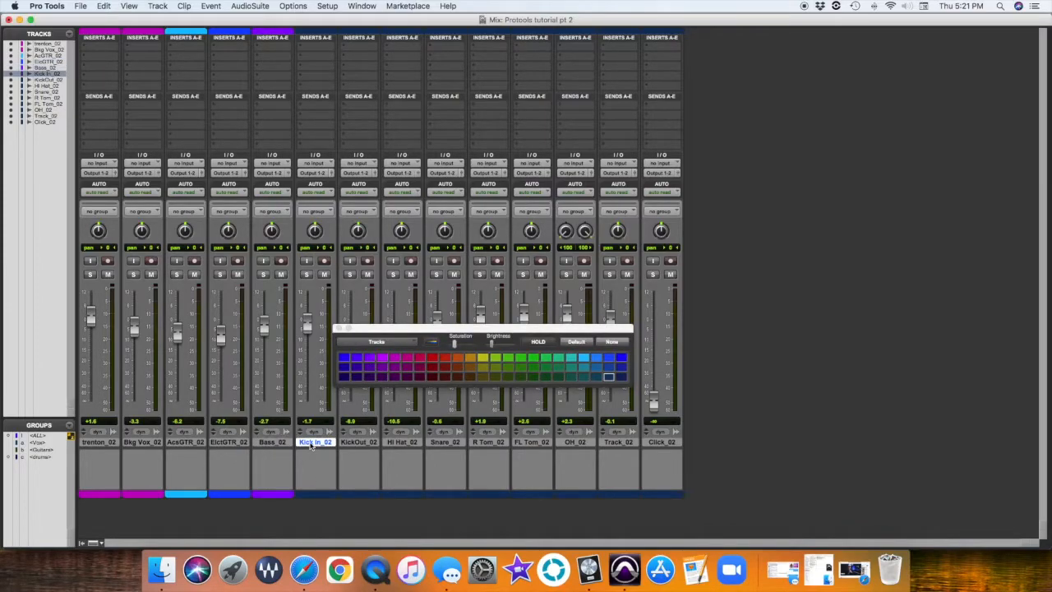
{"action": "left_click", "coordinate": [572, 445], "text": "shift"}
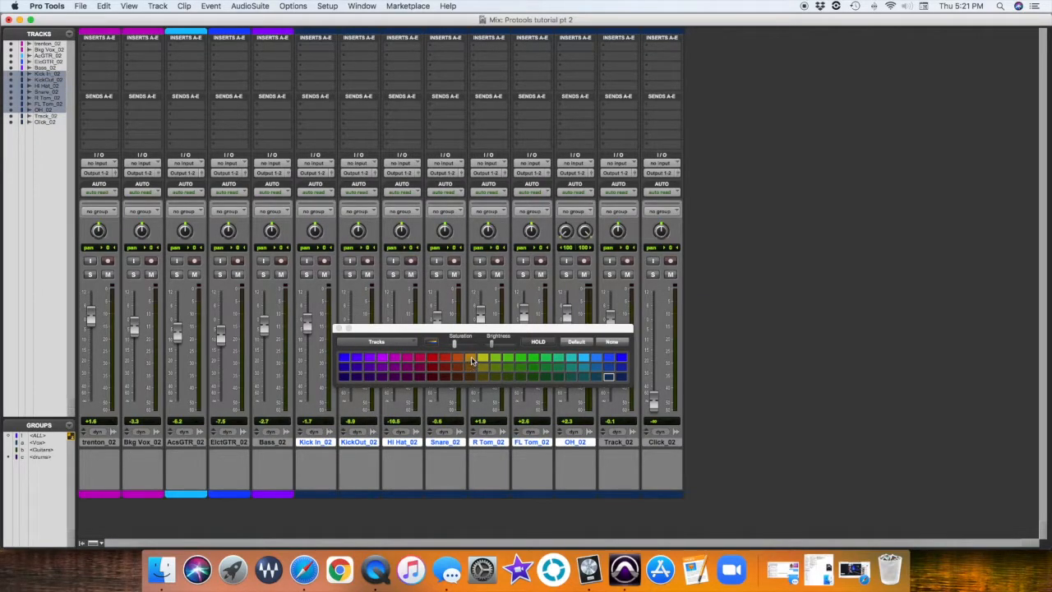
{"action": "left_click", "coordinate": [472, 360]}
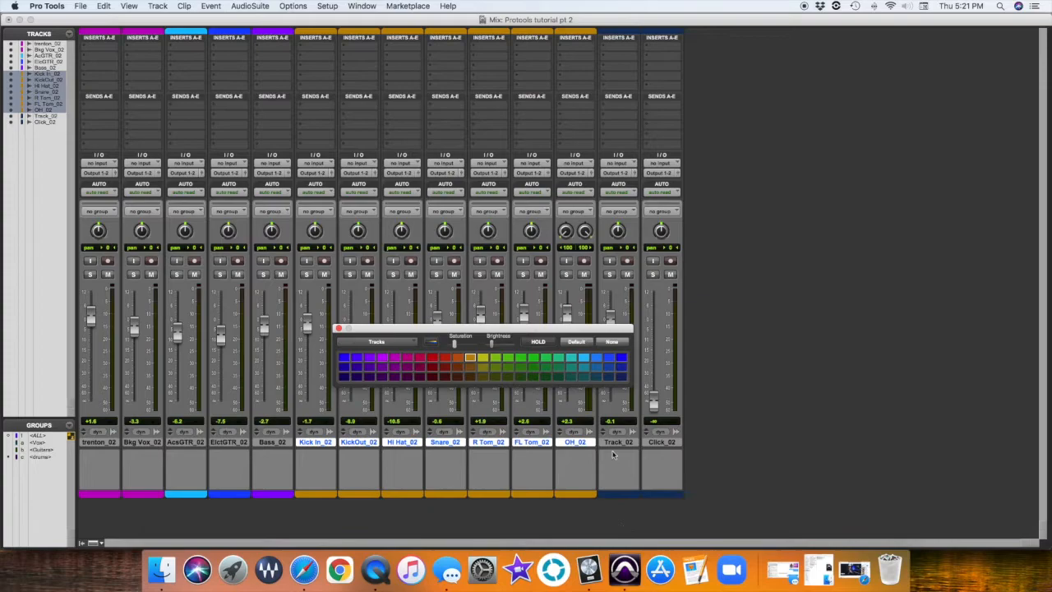
Step: Color the Track_02 track green and the Click track dark red, and close the color palette
{"action": "left_click", "coordinate": [618, 443]}
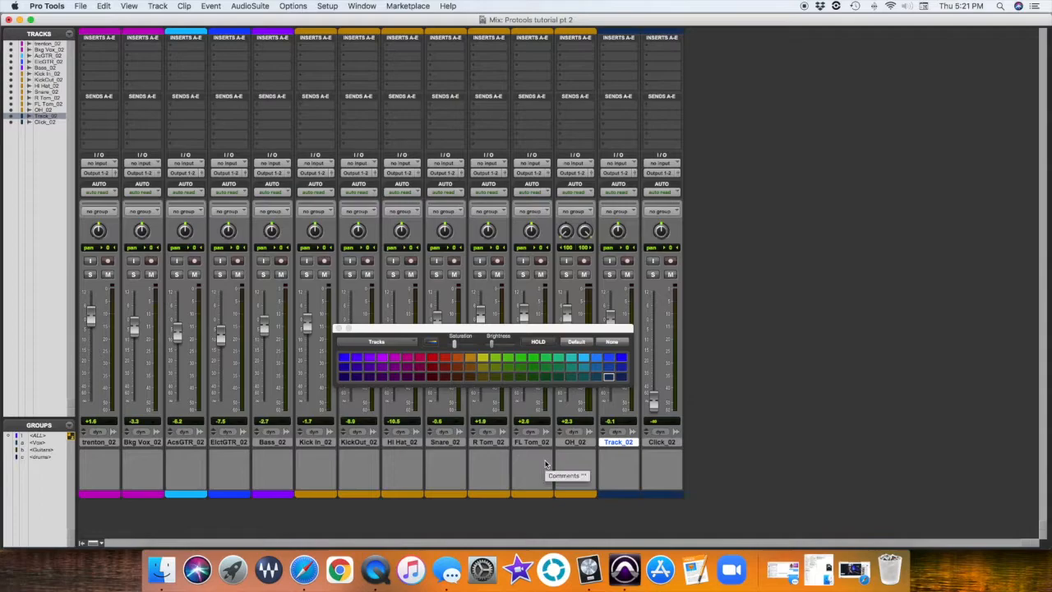
{"action": "left_click", "coordinate": [517, 360]}
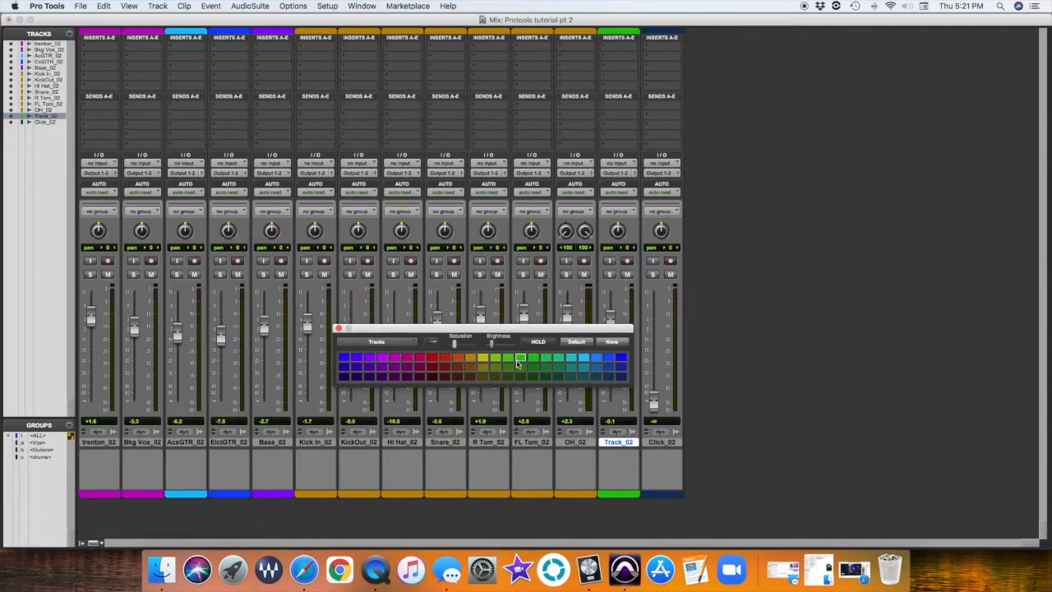
{"action": "left_click", "coordinate": [655, 443]}
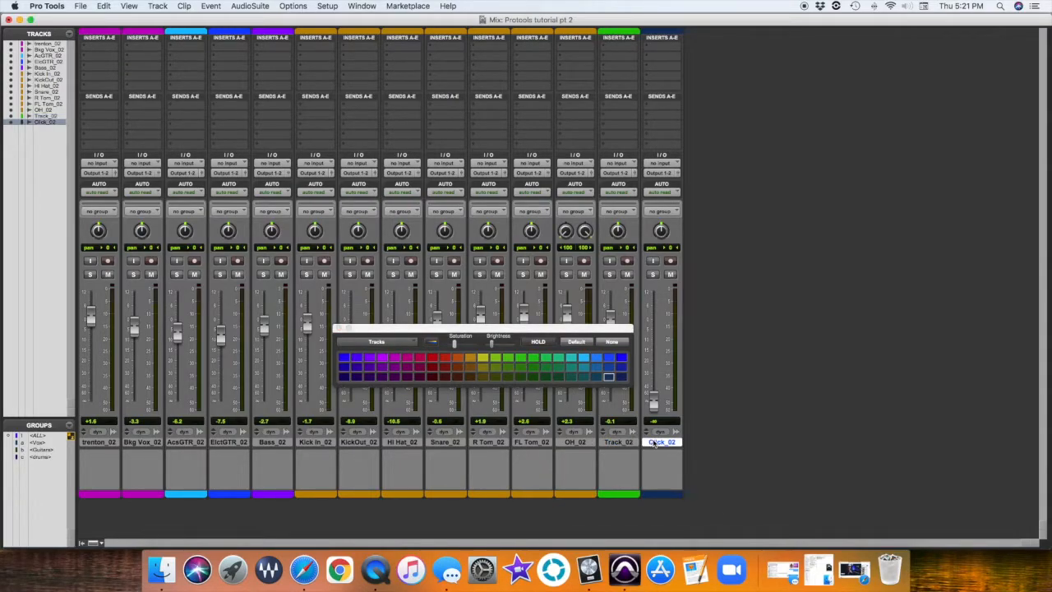
{"action": "left_click", "coordinate": [433, 378]}
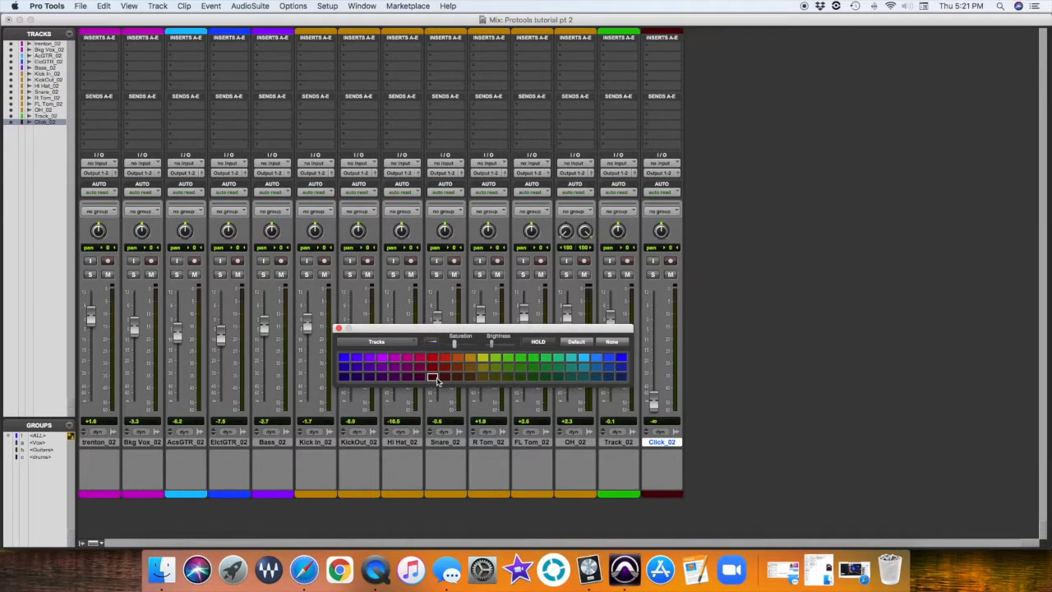
{"action": "left_click", "coordinate": [339, 329]}
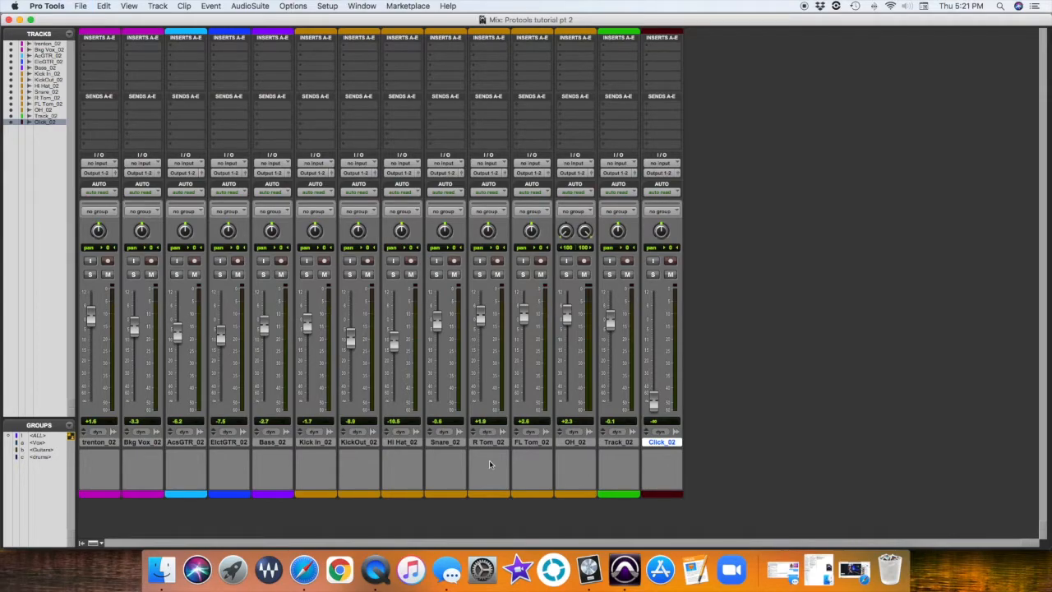
Step: Examine the track colors along the timeline in the Edit window, and return to the Mix window
{"action": "key", "text": "super+equal"}
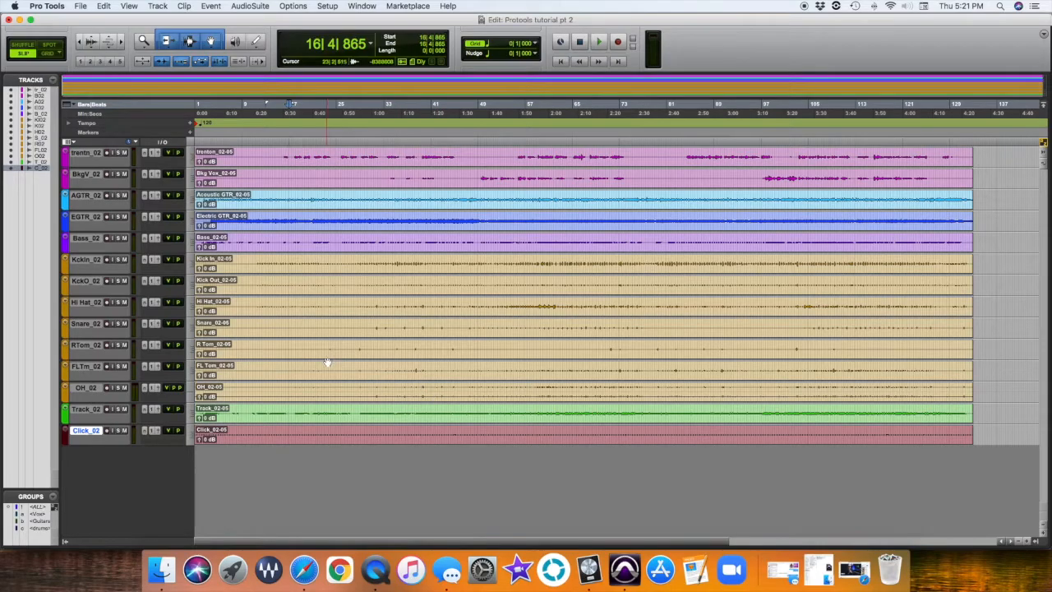
{"action": "scroll", "coordinate": [232, 269], "scroll_direction": "right", "scroll_amount": 2}
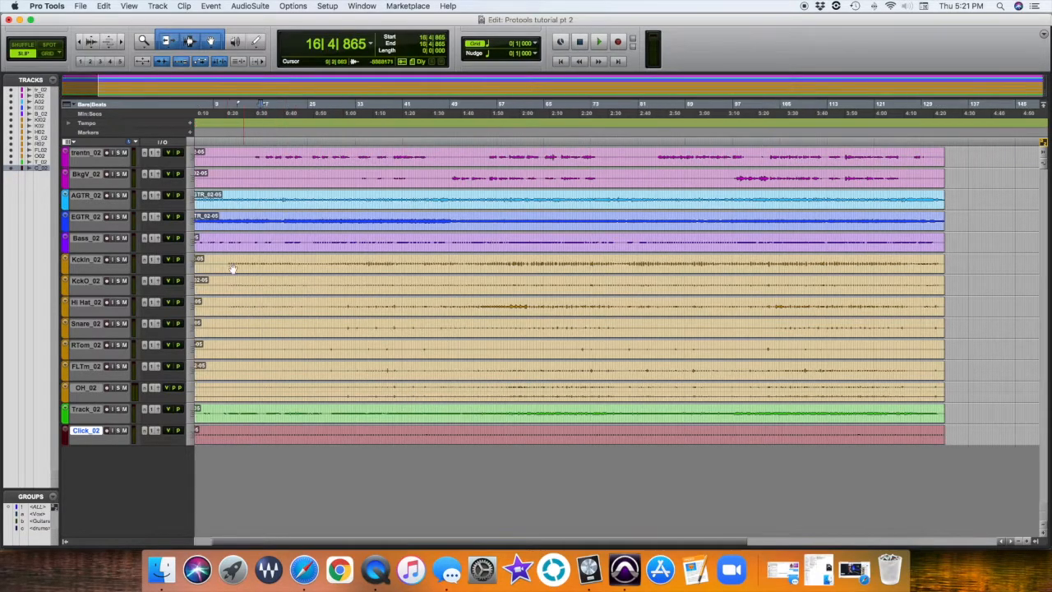
{"action": "scroll", "coordinate": [337, 212], "scroll_direction": "left", "scroll_amount": 2}
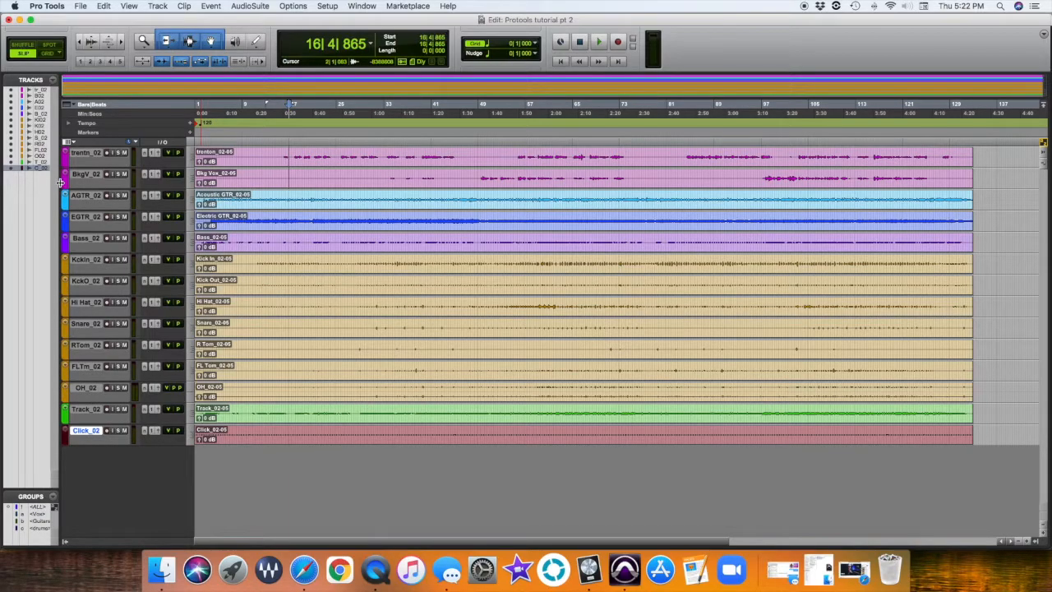
{"action": "key", "text": "super+equal"}
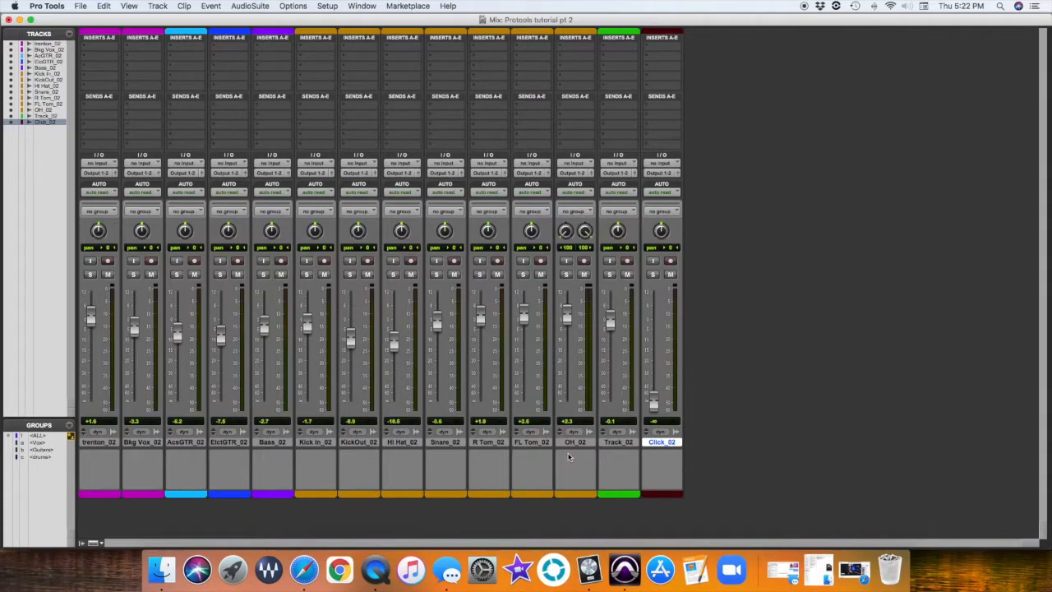
Step: Create two new stereo Aux Input tracks after the Click track
{"action": "left_click", "coordinate": [623, 443]}
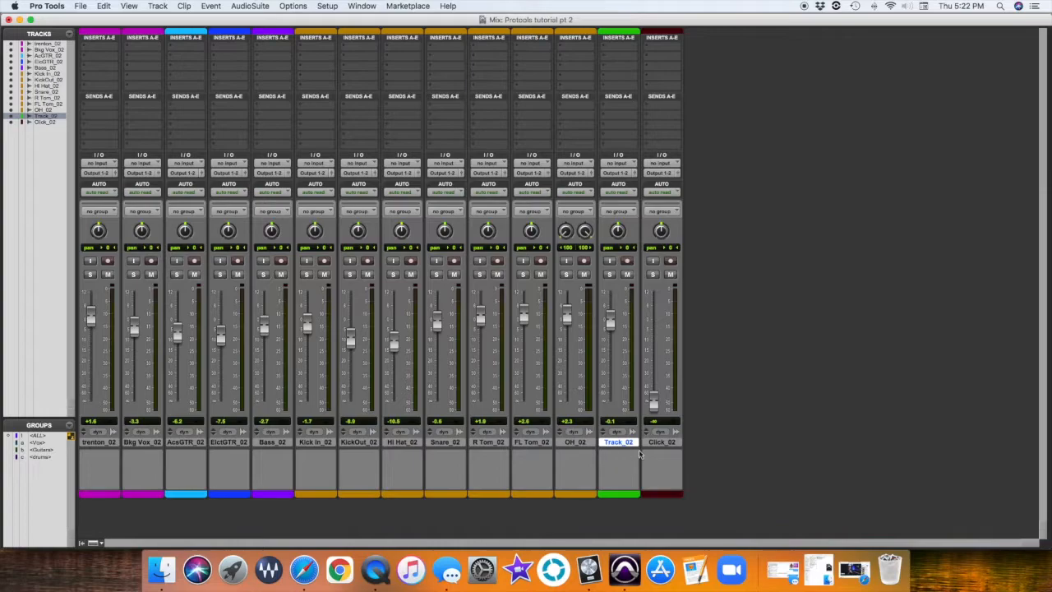
{"action": "left_click", "coordinate": [661, 445]}
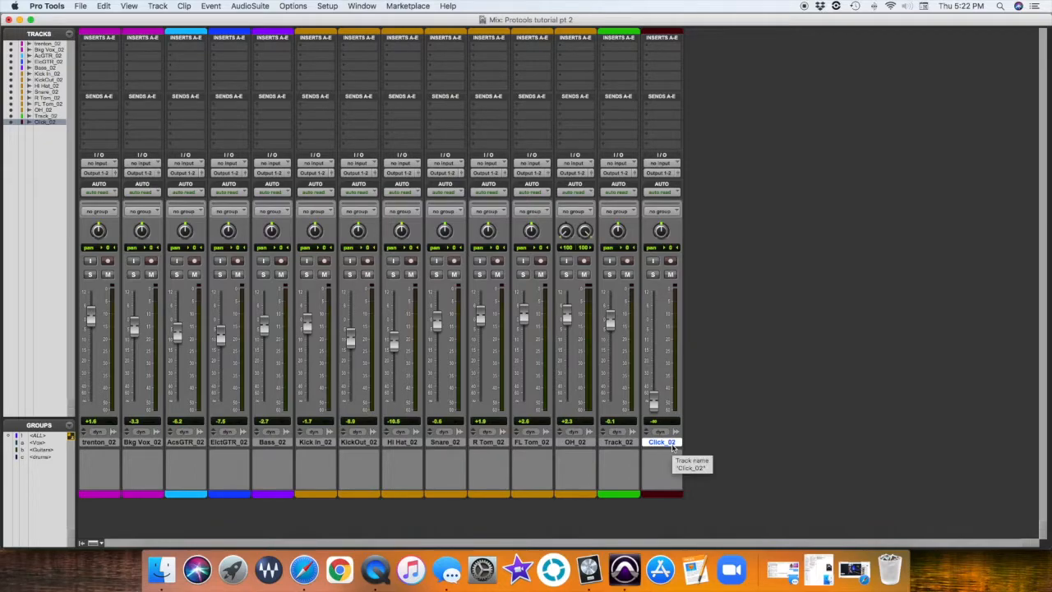
{"action": "key", "text": "super+shift+n"}
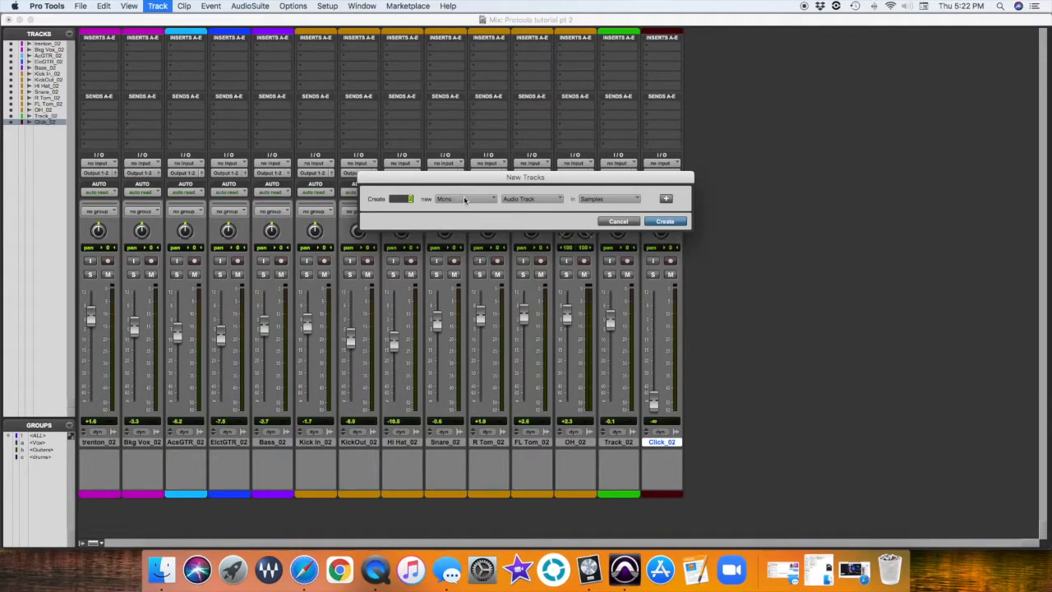
{"action": "key", "text": "super+Down"}
{"action": "left_click", "coordinate": [665, 222]}
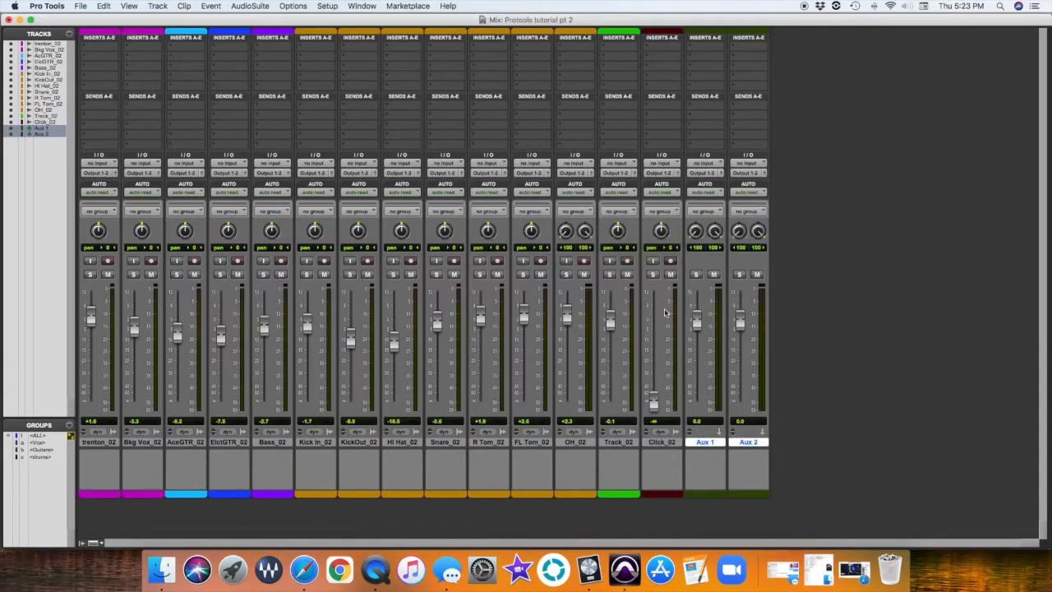
Step: Color both new aux tracks teal green and close the color palette
{"action": "double_click", "coordinate": [710, 494]}
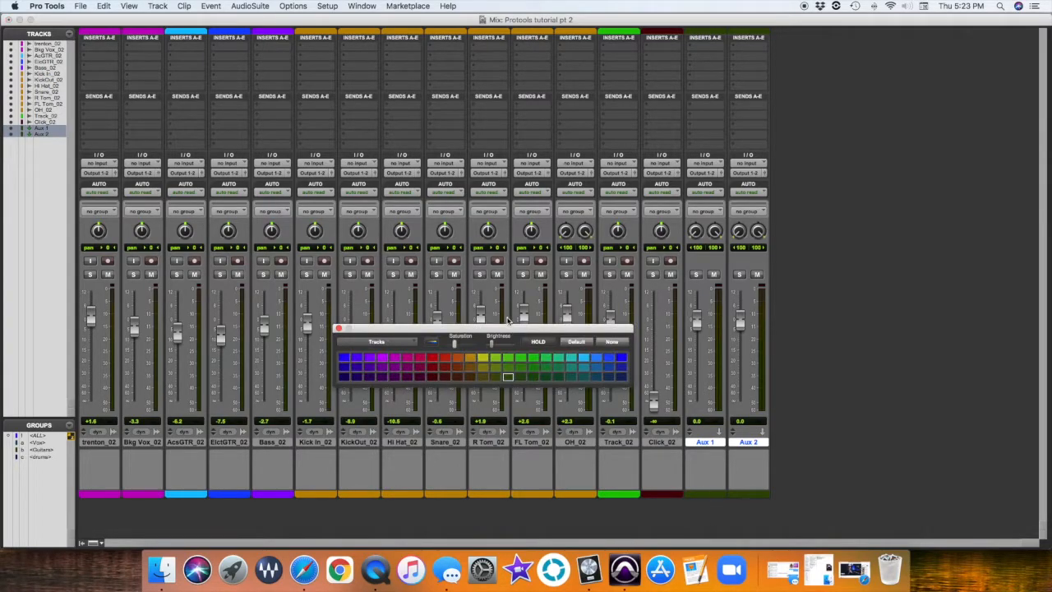
{"action": "left_click", "coordinate": [561, 361]}
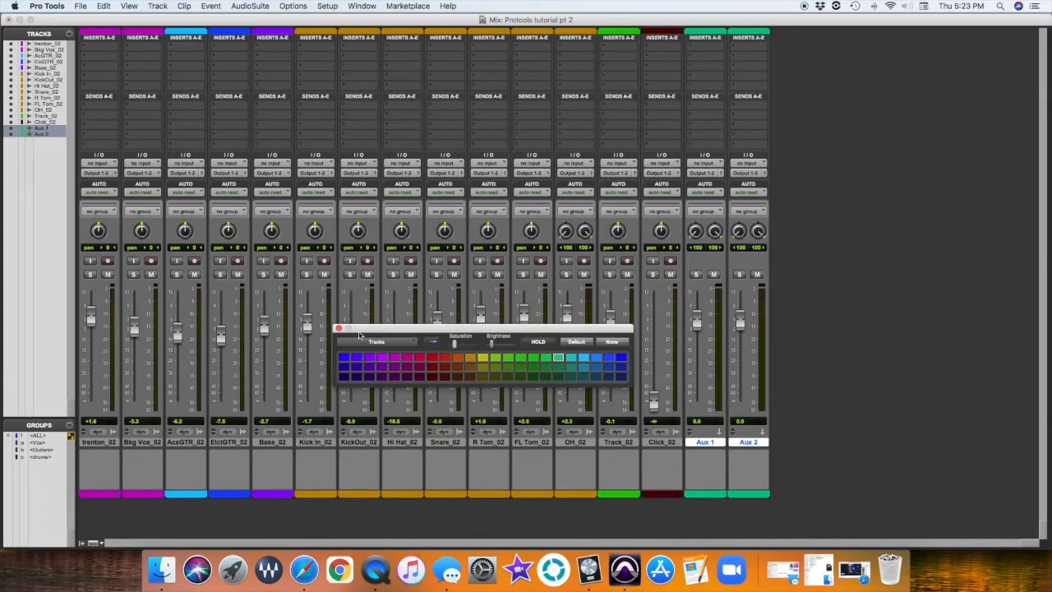
{"action": "left_click", "coordinate": [338, 330]}
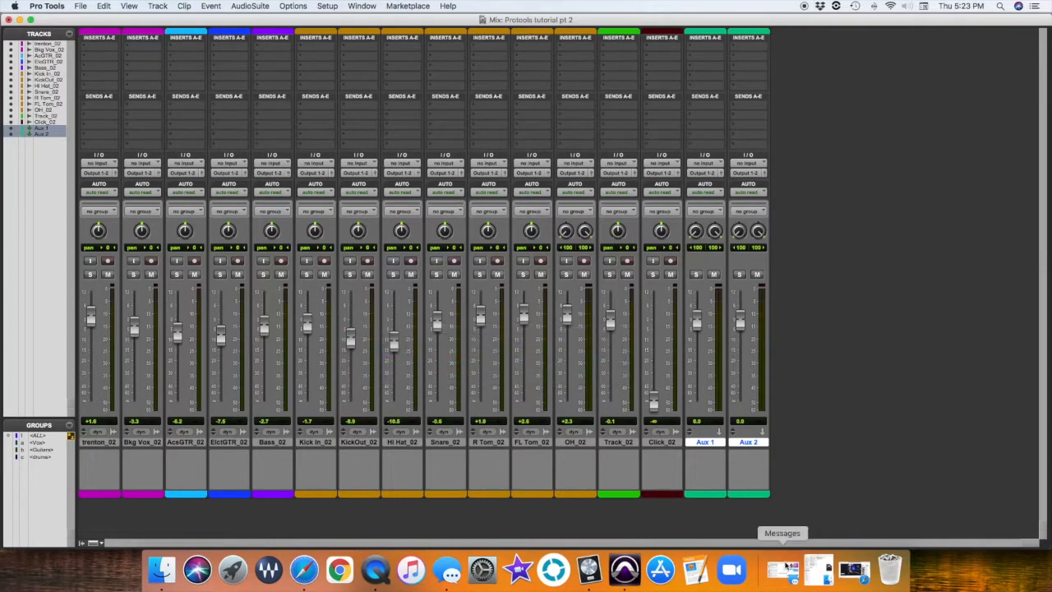
Step: Rename the Aux 1 track as Reverb and the Aux 2 track as Delay
{"action": "double_click", "coordinate": [715, 444]}
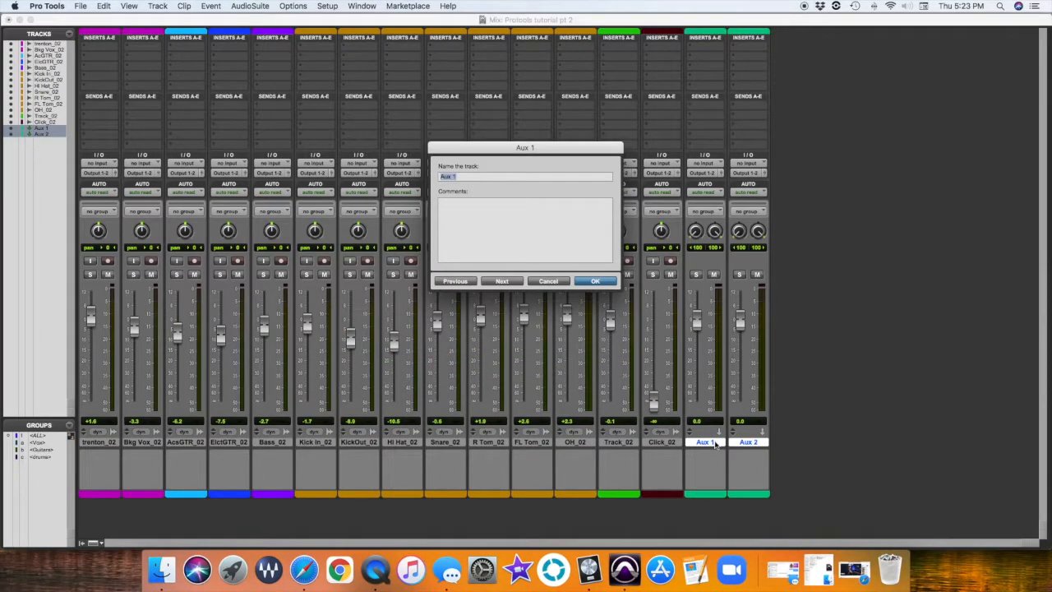
{"action": "type", "text": "RF"}
{"action": "key", "text": "super+Right"}
{"action": "type", "text": "Delay"}
{"action": "key", "text": "Return"}
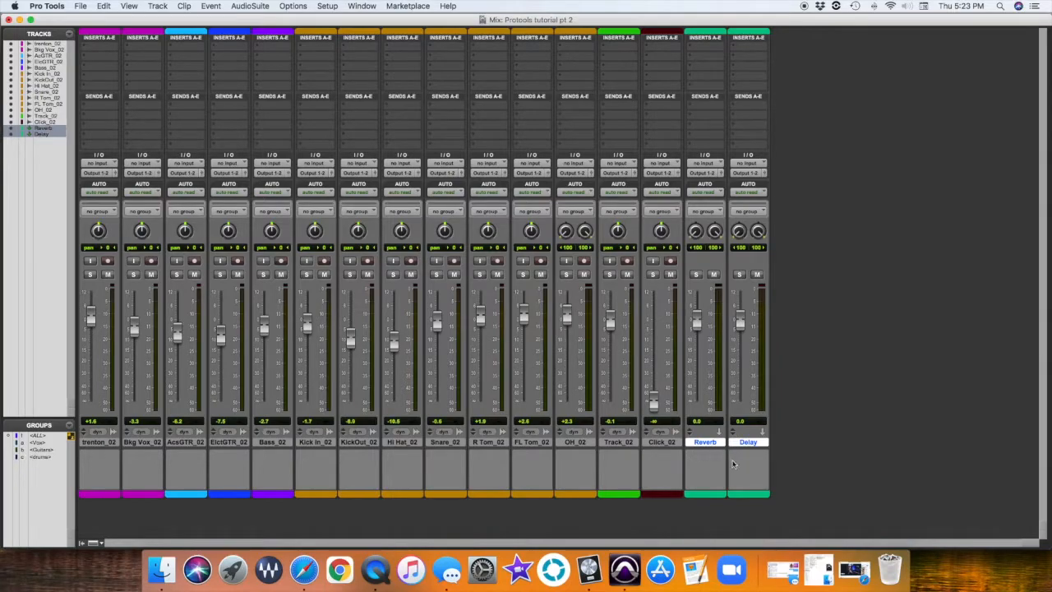
Step: Insert the stereo D-Verb multichannel plug-in in the first insert slot of the Reverb track, and close its window
{"action": "left_click", "coordinate": [705, 47]}
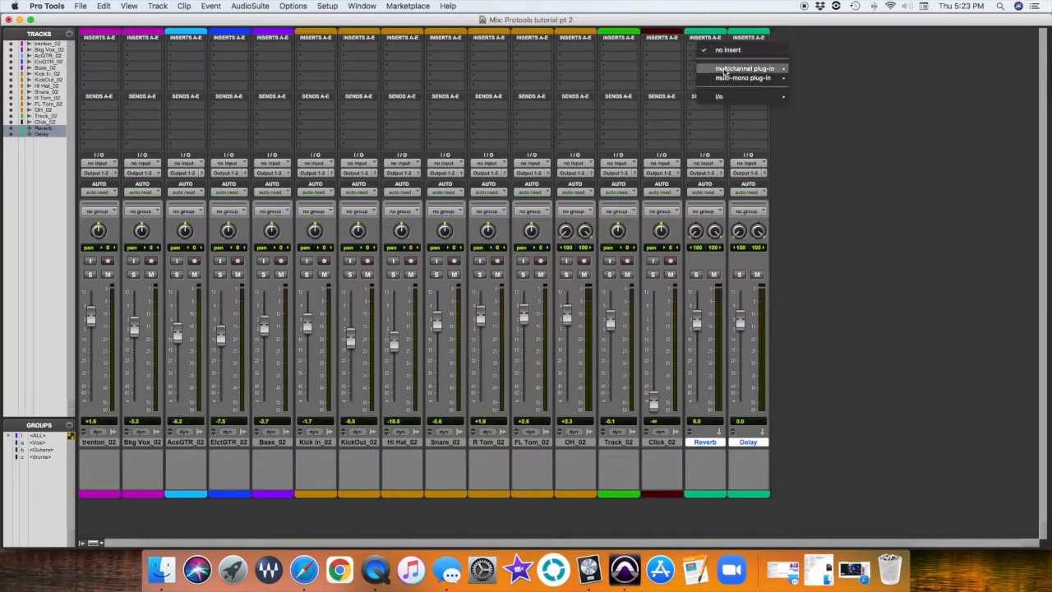
{"action": "mouse_move", "coordinate": [725, 72]}
{"action": "mouse_move", "coordinate": [821, 98]}
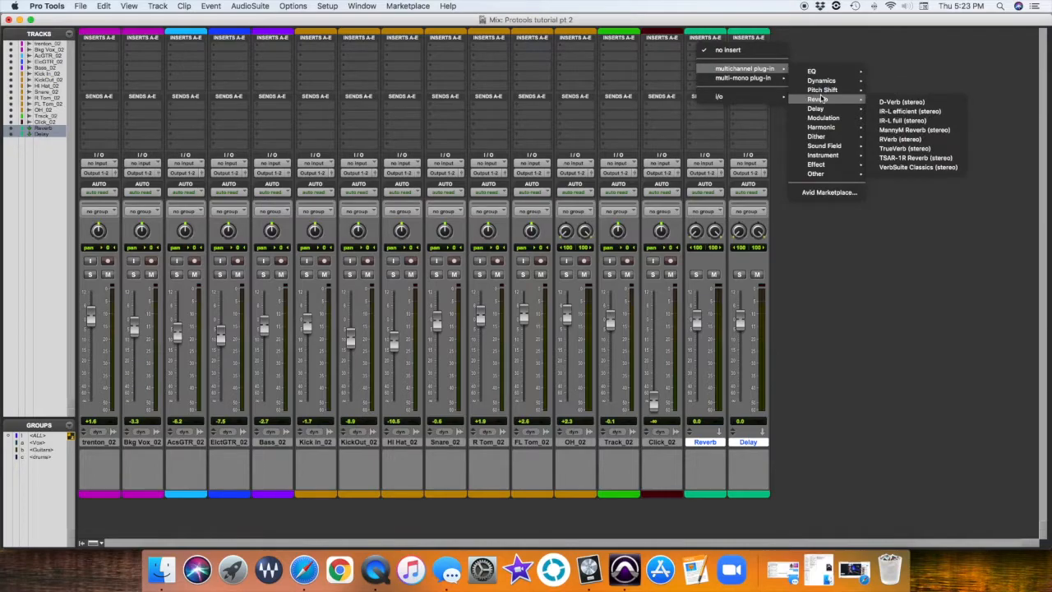
{"action": "left_click", "coordinate": [885, 102]}
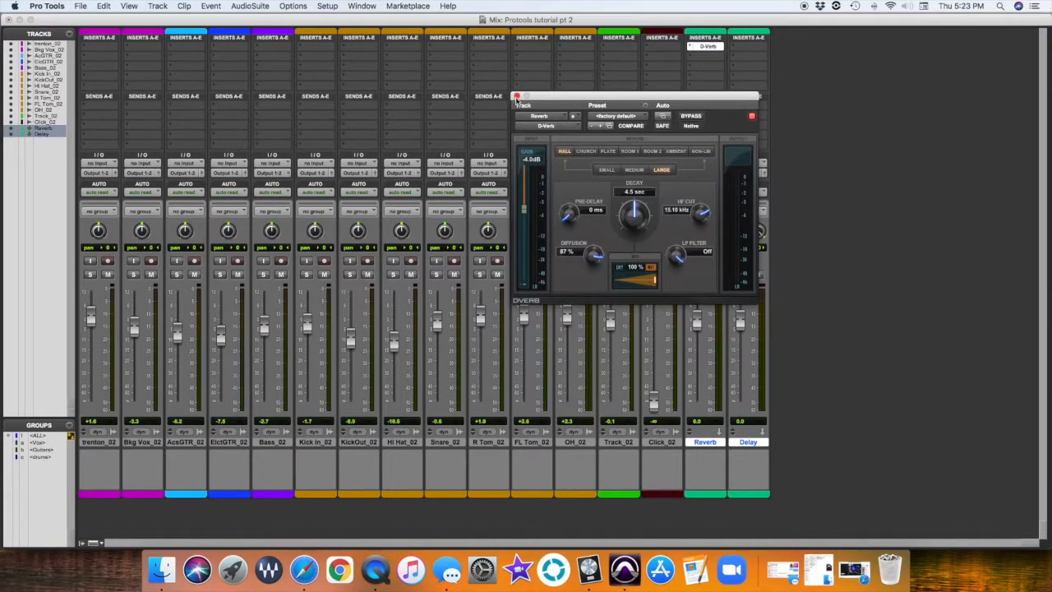
{"action": "left_click", "coordinate": [515, 96]}
Step: Insert the stereo H-Delay multichannel plug-in in the first insert slot of the Delay track, and close its window
{"action": "left_click", "coordinate": [744, 48]}
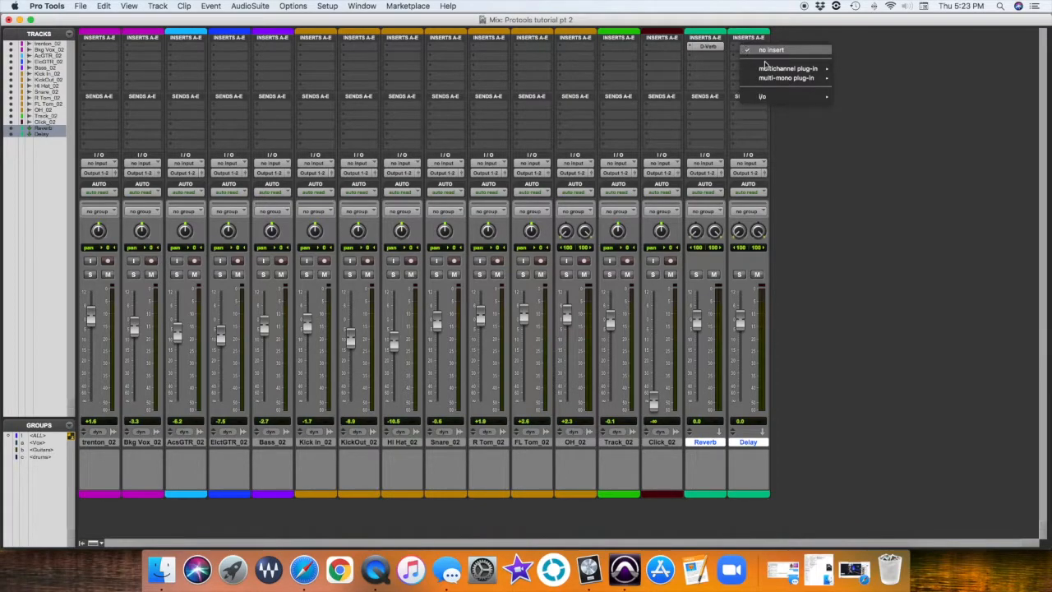
{"action": "mouse_move", "coordinate": [783, 69]}
{"action": "mouse_move", "coordinate": [871, 81]}
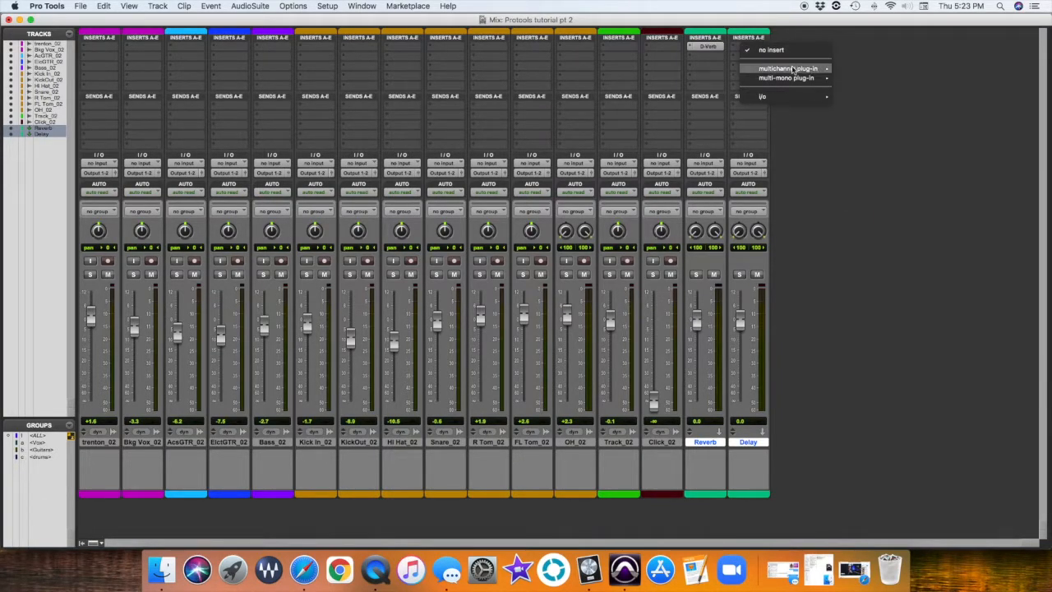
{"action": "mouse_move", "coordinate": [832, 73]}
{"action": "mouse_move", "coordinate": [873, 109]}
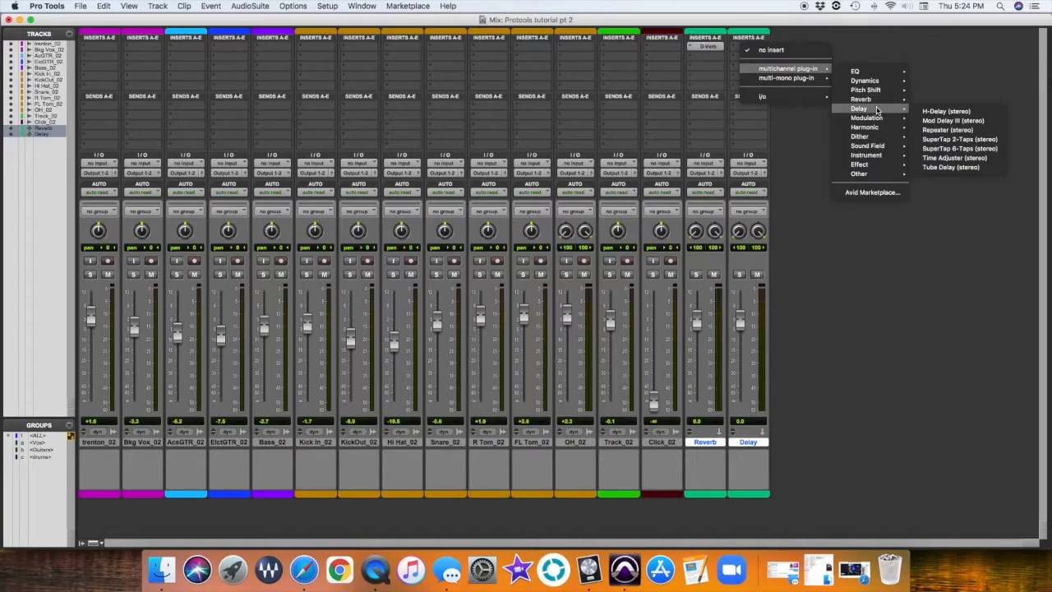
{"action": "left_click", "coordinate": [927, 112]}
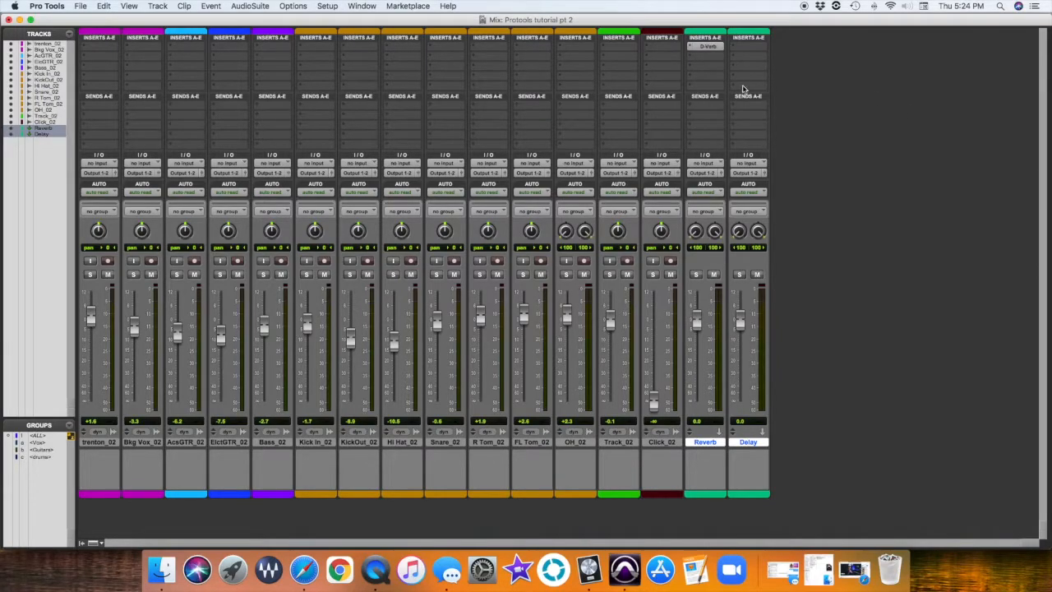
{"action": "left_click", "coordinate": [517, 96]}
Step: Set the Delay track's input to the Delay (Stereo) bus
{"action": "left_click", "coordinate": [749, 165]}
{"action": "mouse_move", "coordinate": [760, 195]}
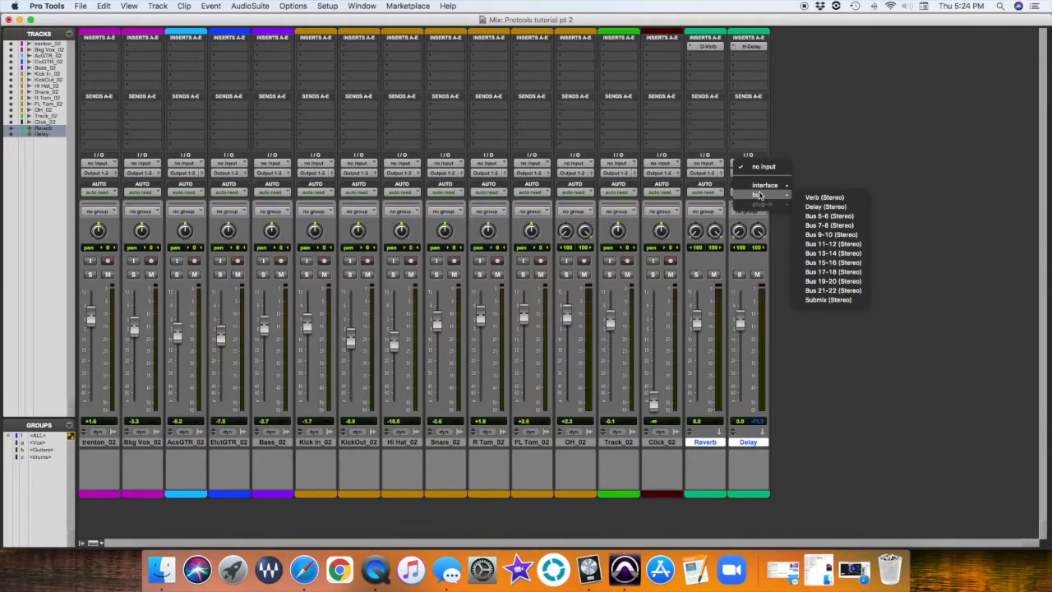
{"action": "left_click", "coordinate": [818, 206]}
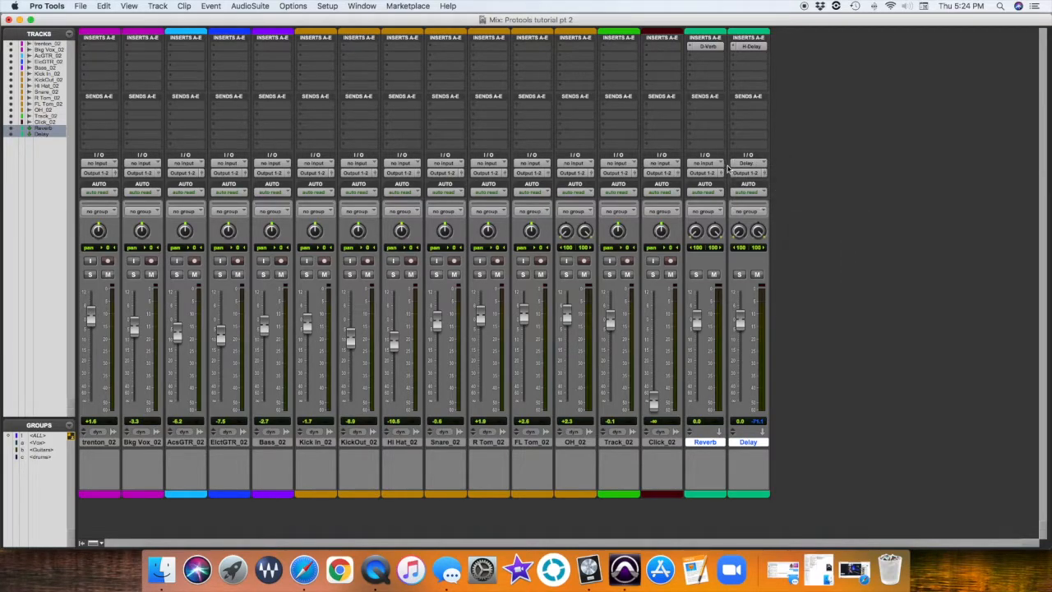
Step: Set the Reverb track's input to the Verb (Stereo) bus, and make the Reverb and Delay tracks solo safe
{"action": "left_click", "coordinate": [722, 166]}
{"action": "mouse_move", "coordinate": [721, 195]}
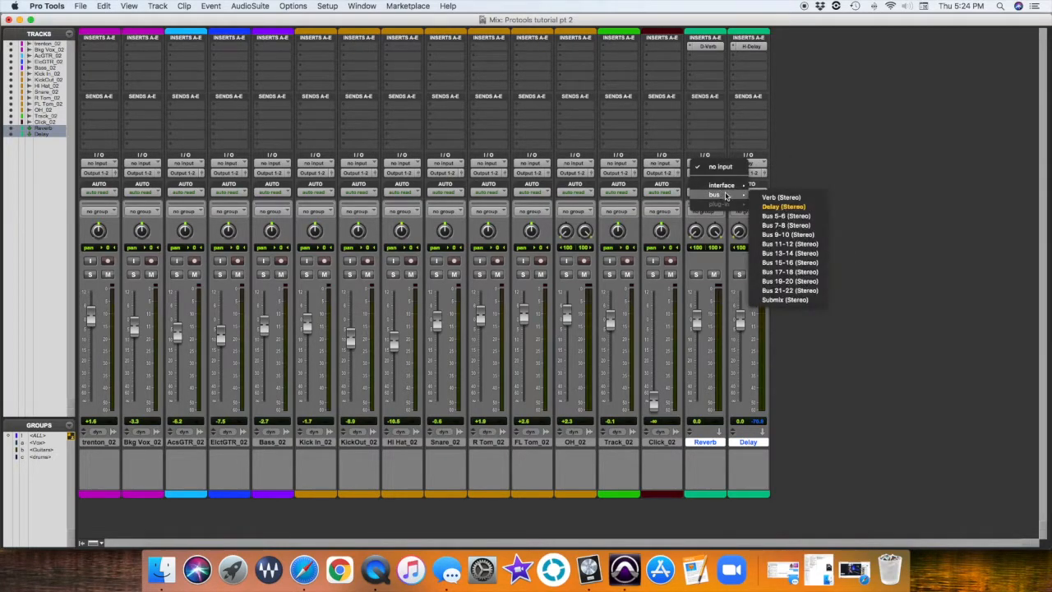
{"action": "left_click", "coordinate": [765, 198]}
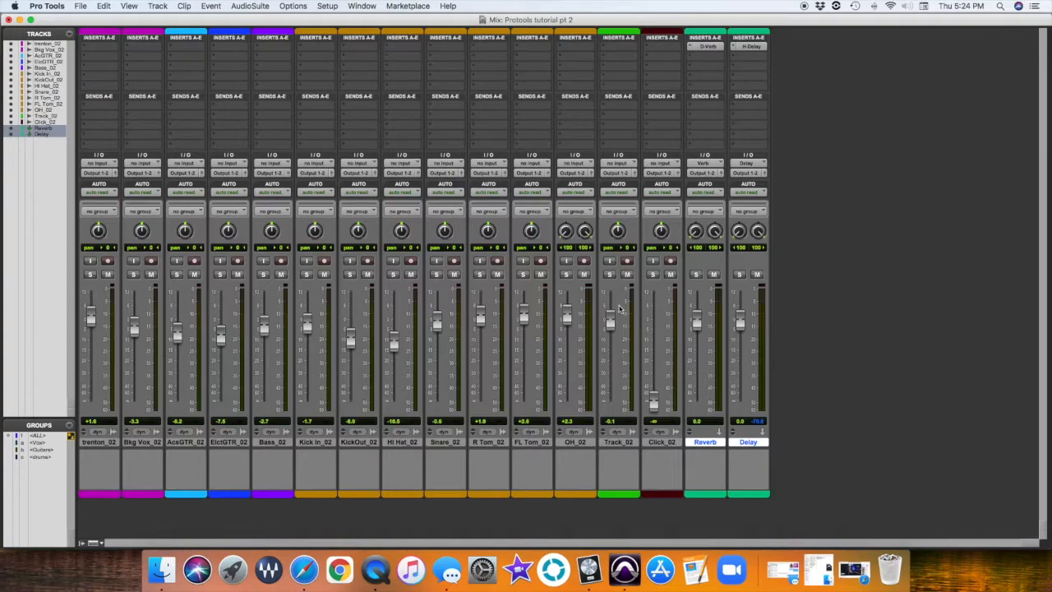
{"action": "left_click", "coordinate": [699, 278], "text": "super"}
{"action": "left_click", "coordinate": [741, 275], "text": "super"}
Step: Add sends on the first vocal track to the Verb (Stereo) and Delay (Stereo) buses, and close the send window
{"action": "left_click", "coordinate": [102, 108]}
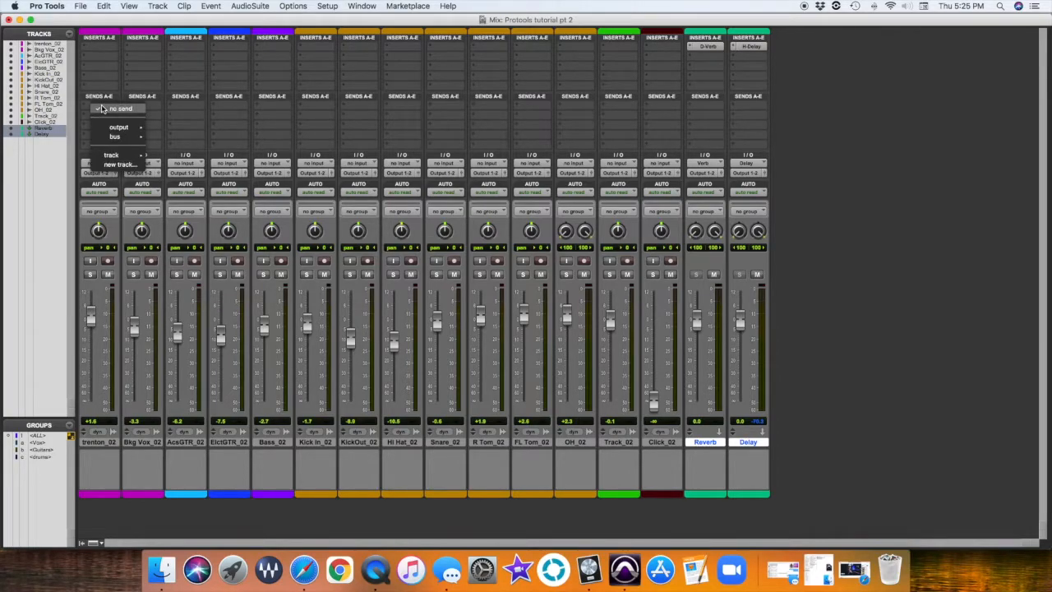
{"action": "mouse_move", "coordinate": [119, 132]}
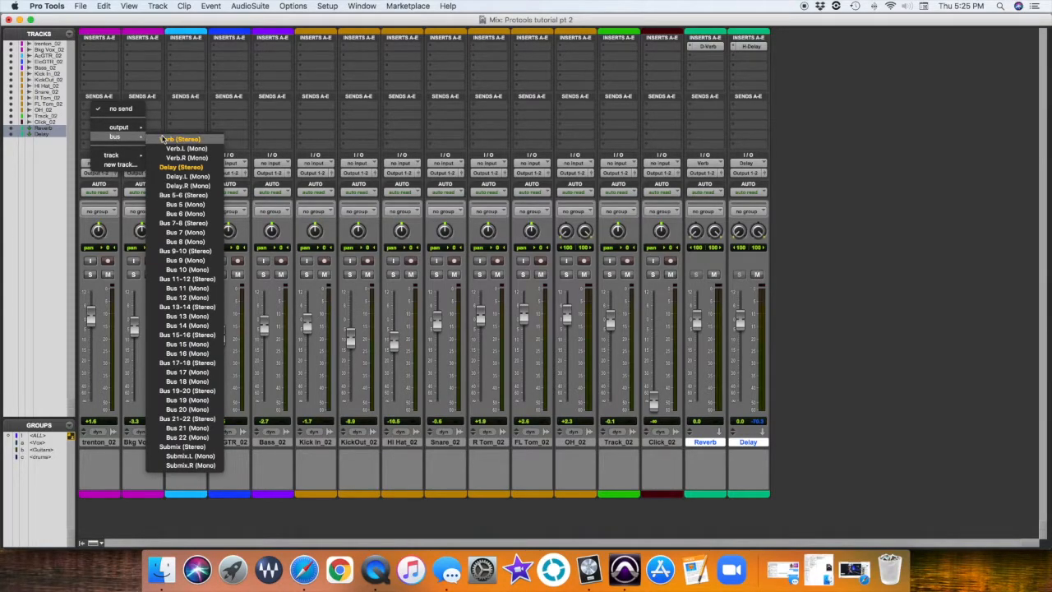
{"action": "left_click", "coordinate": [161, 139]}
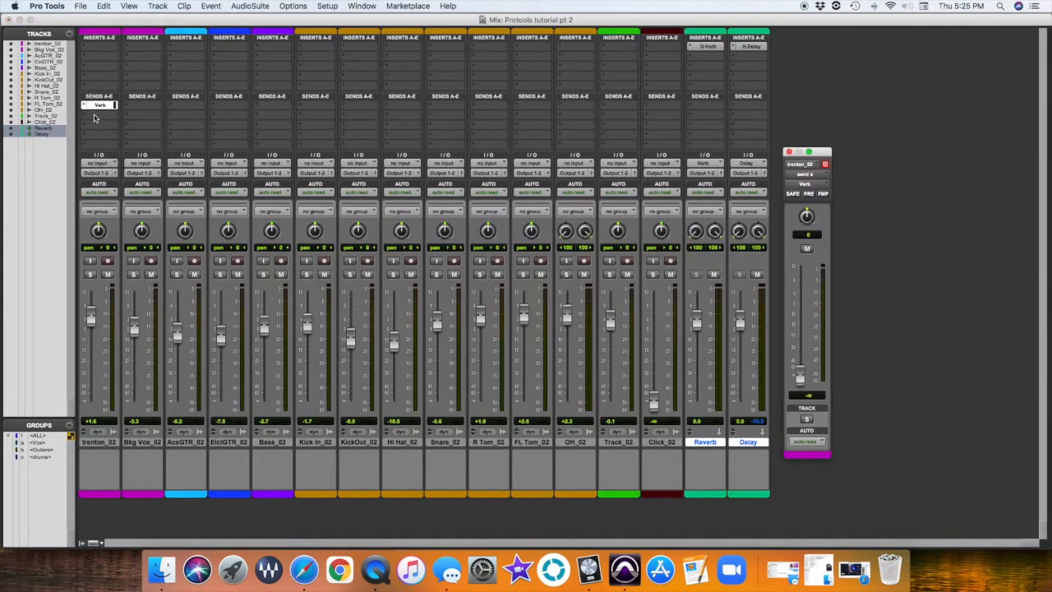
{"action": "left_click", "coordinate": [99, 107]}
{"action": "mouse_move", "coordinate": [119, 146]}
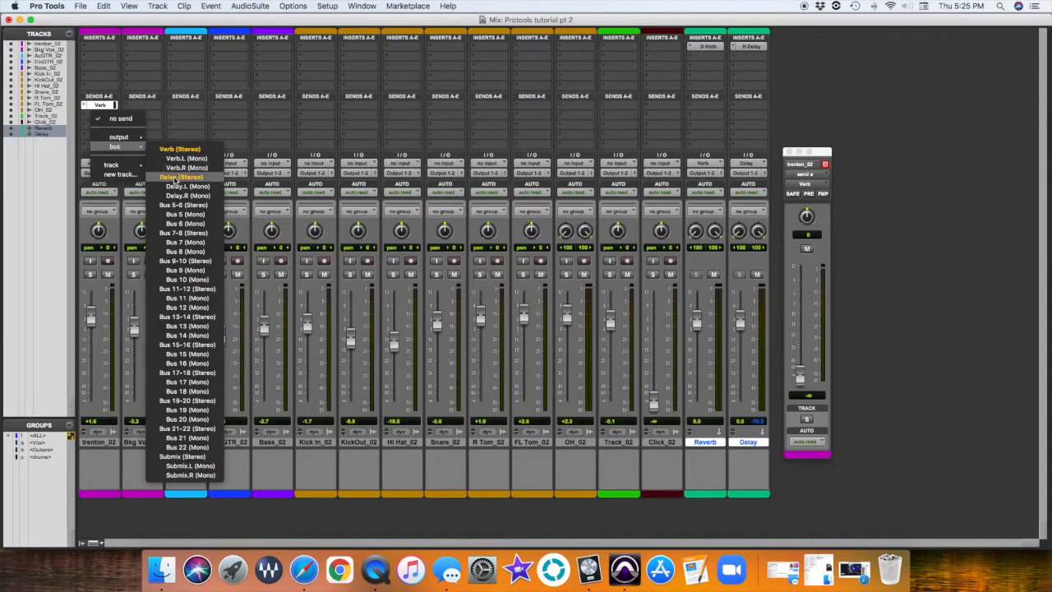
{"action": "left_click", "coordinate": [174, 178]}
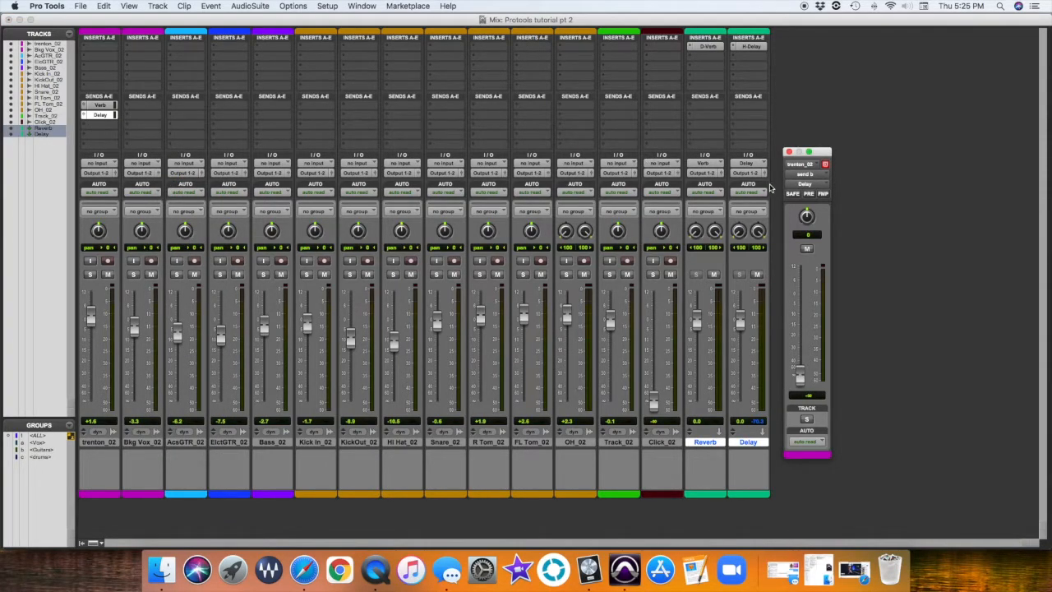
{"action": "mouse_move", "coordinate": [802, 376]}
{"action": "left_mouse_down"}
{"action": "mouse_move", "coordinate": [804, 317]}
{"action": "mouse_move", "coordinate": [800, 376]}
{"action": "left_mouse_up"}
{"action": "left_click", "coordinate": [790, 153]}
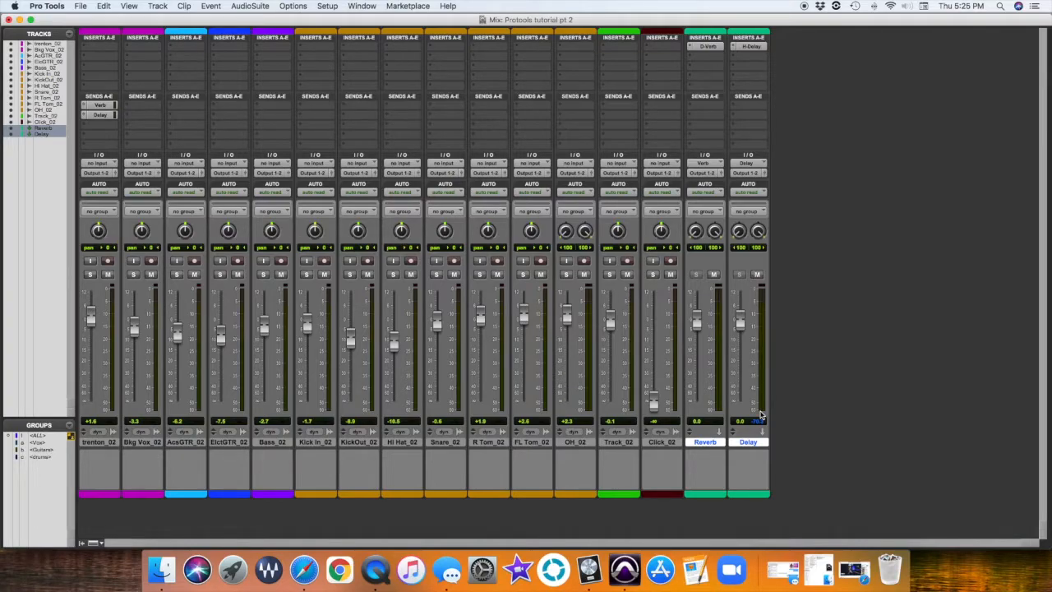
Step: Create one stereo aux track after the Delay track and name it Submix
{"action": "key", "text": "shift+super+n"}
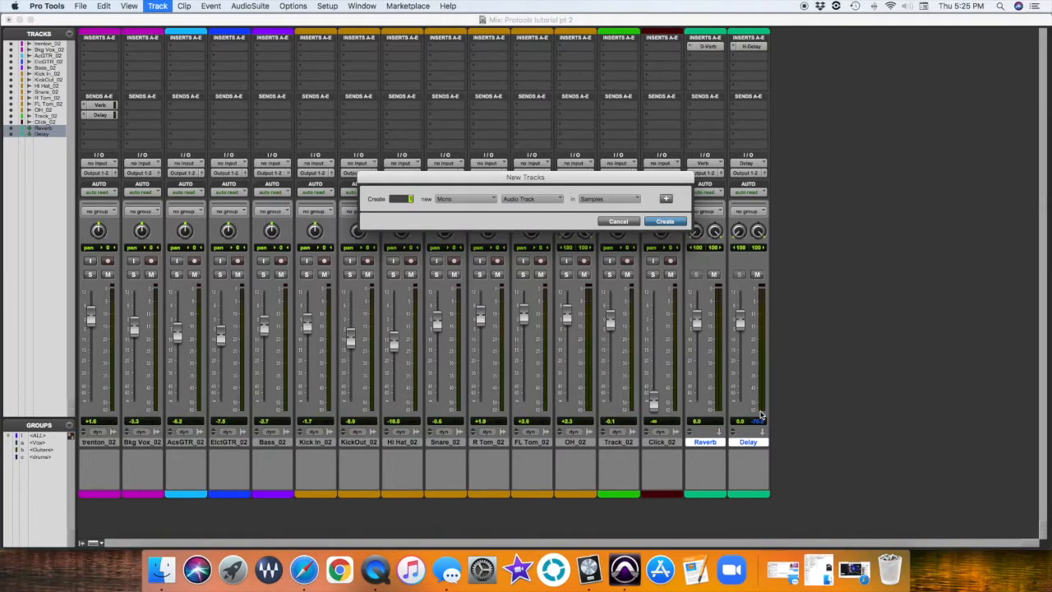
{"action": "key", "text": "super+Down"}
{"action": "key", "text": "Return"}
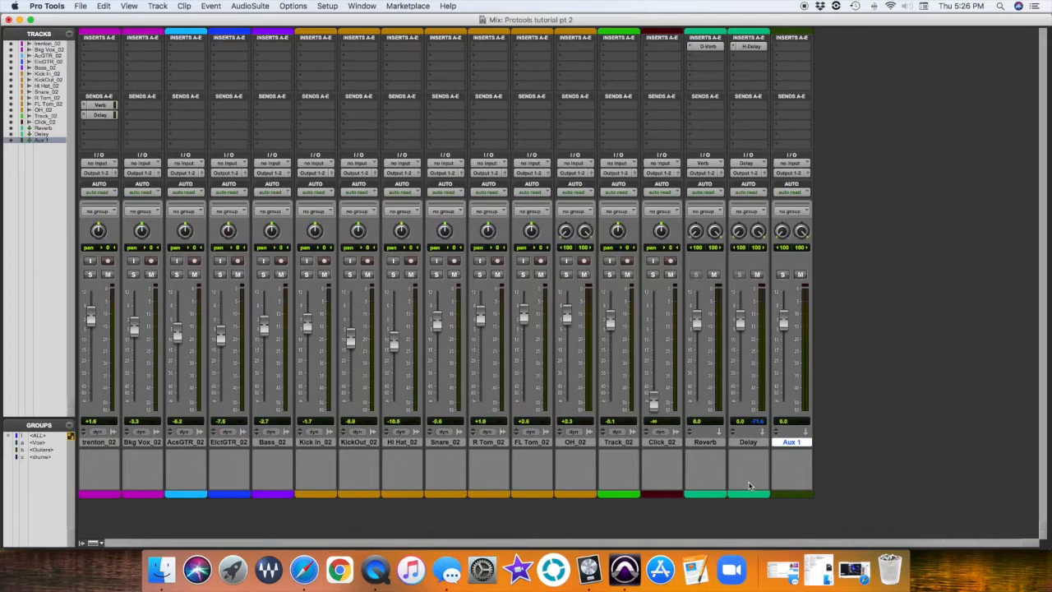
{"action": "double_click", "coordinate": [790, 444]}
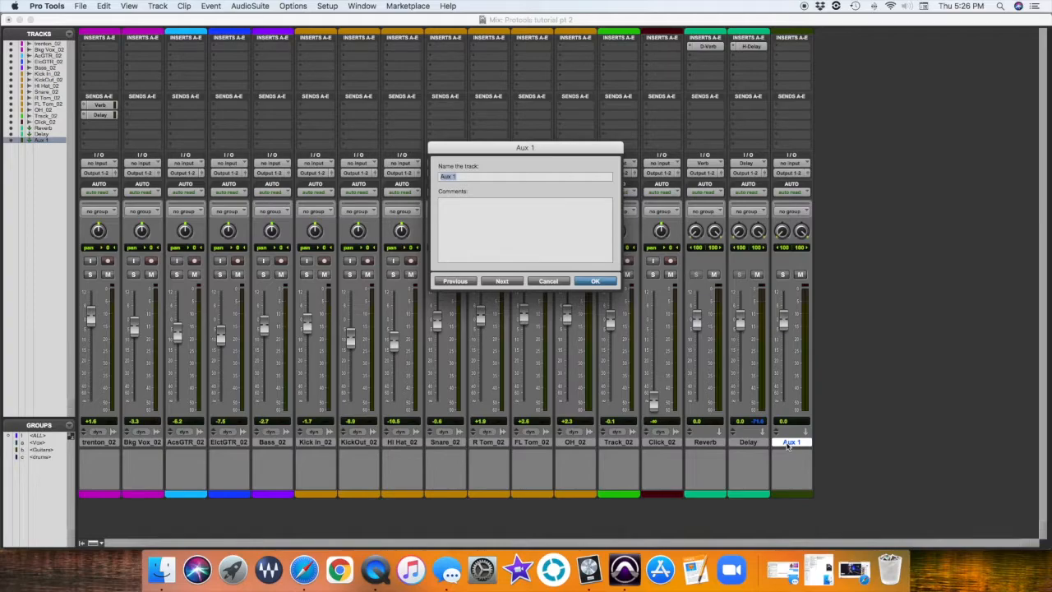
{"action": "type", "text": "S"}
{"action": "key", "text": "Return"}
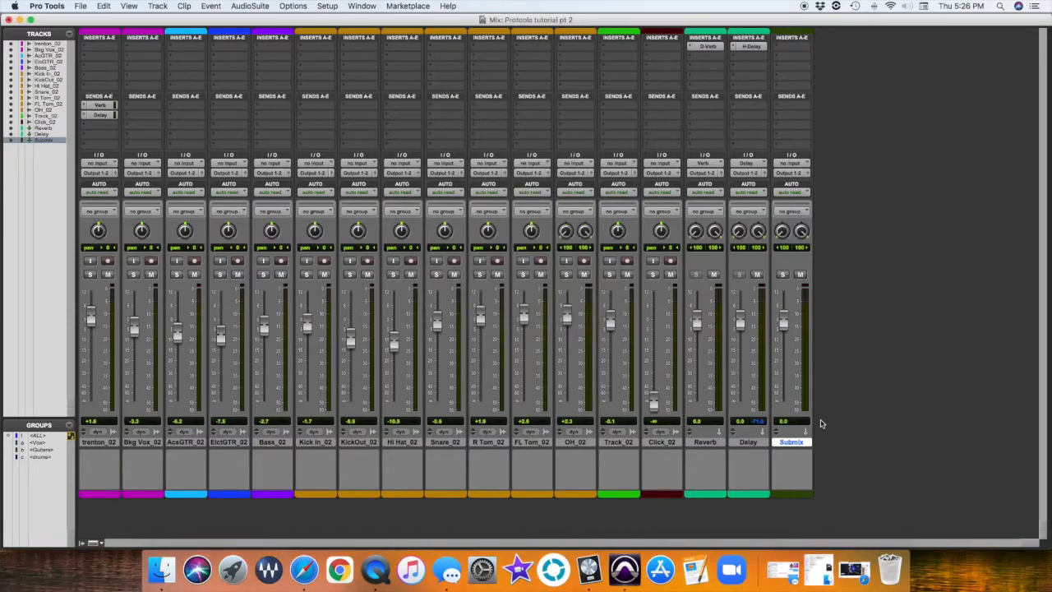
Step: Set the Submix track's input to the Submix (Stereo) bus
{"action": "left_click", "coordinate": [799, 164]}
{"action": "mouse_move", "coordinate": [807, 194]}
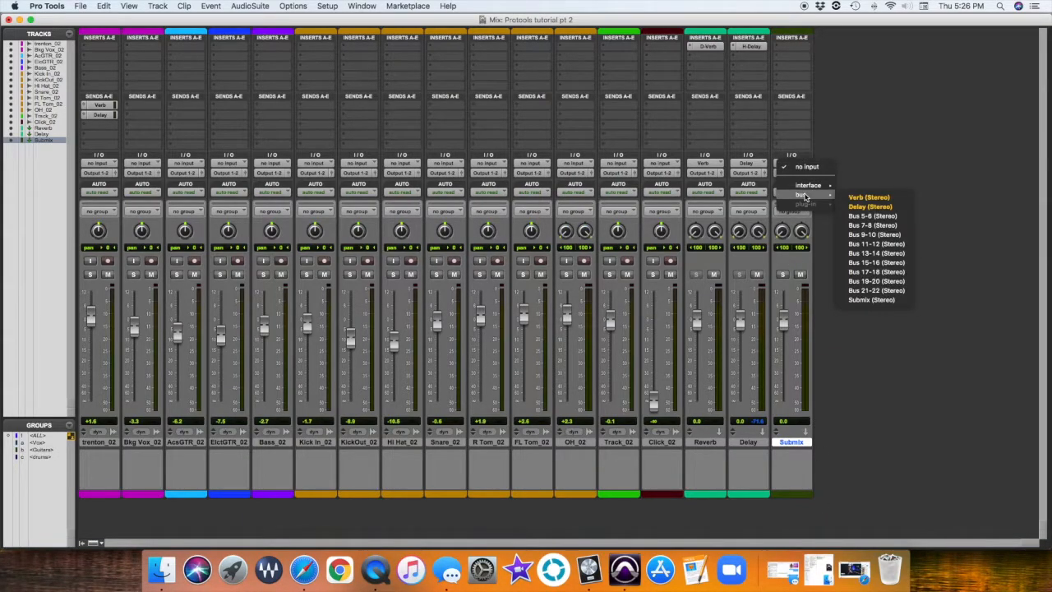
{"action": "left_click", "coordinate": [882, 300]}
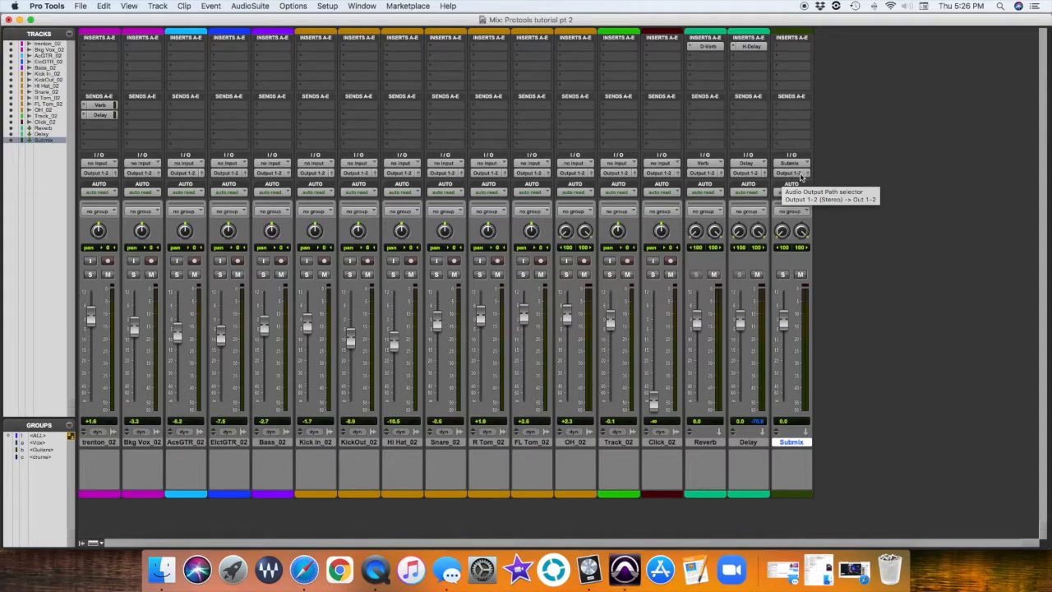
Step: Create one stereo master fader track after the Submix track
{"action": "key", "text": "super+shift+n"}
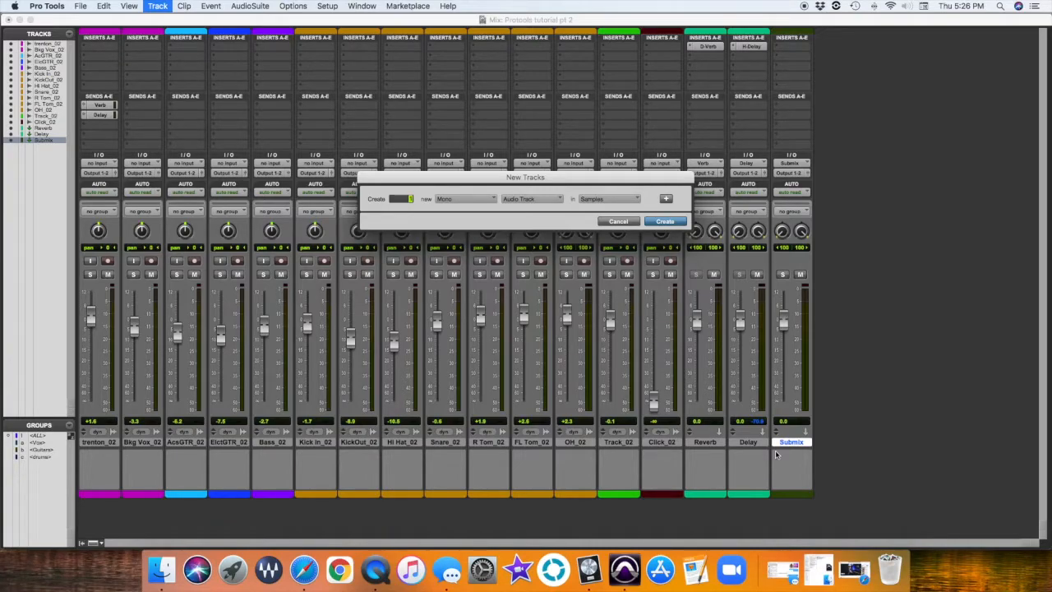
{"action": "key", "text": "super+Down"}
{"action": "key", "text": "super+Down"}
{"action": "key", "text": "Return"}
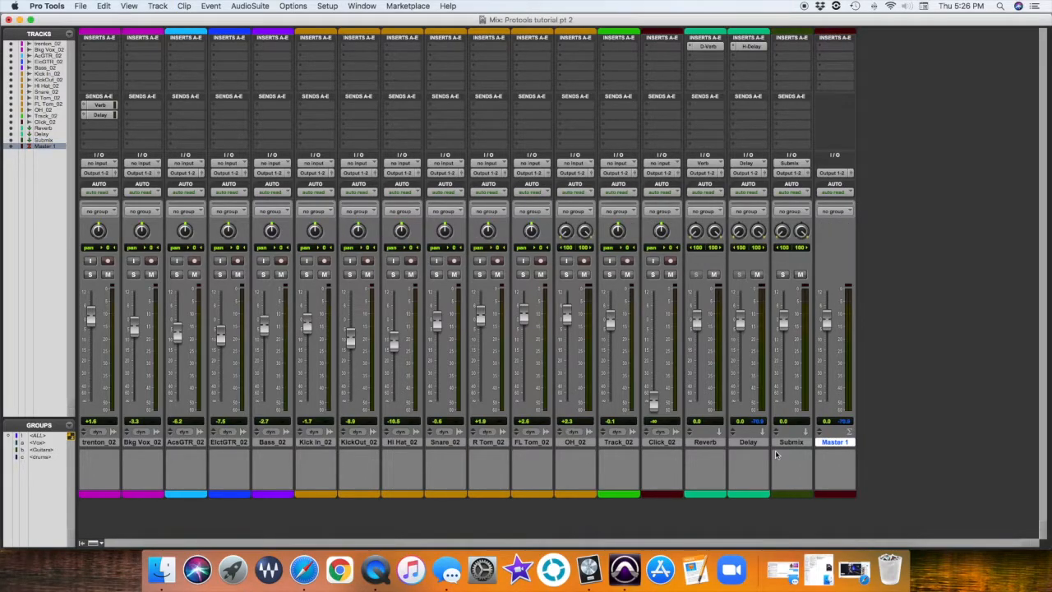
Step: Color the Click_02 track bright red and close the color palette
{"action": "double_click", "coordinate": [670, 491]}
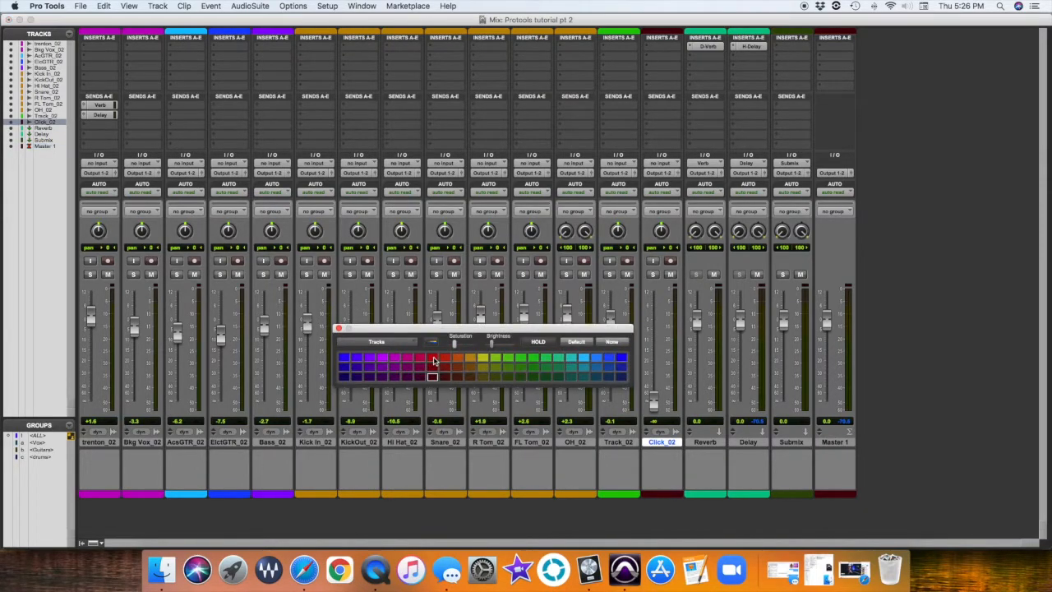
{"action": "left_click", "coordinate": [433, 362]}
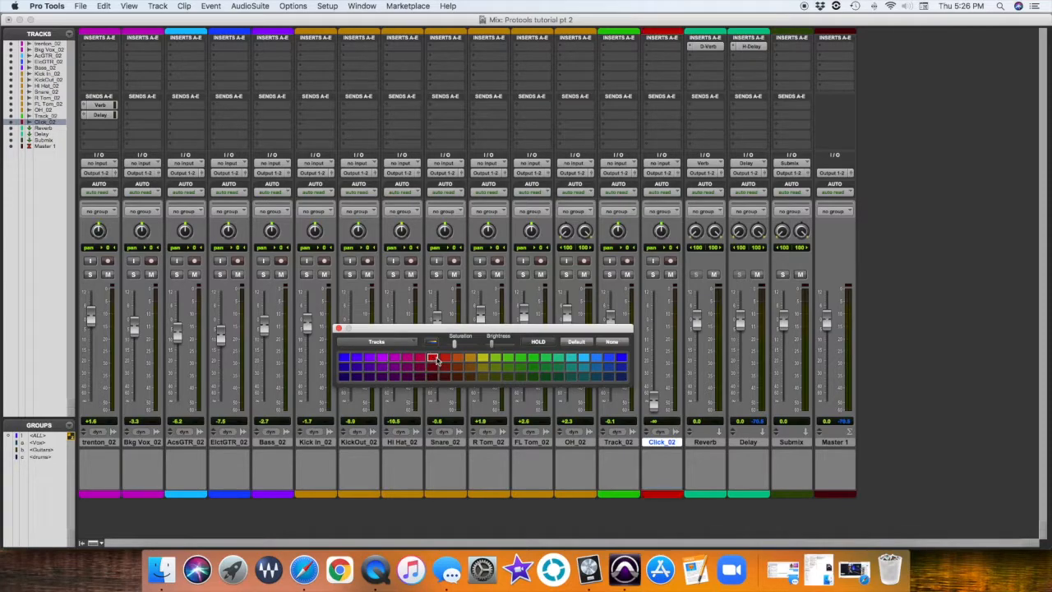
{"action": "left_click", "coordinate": [338, 329]}
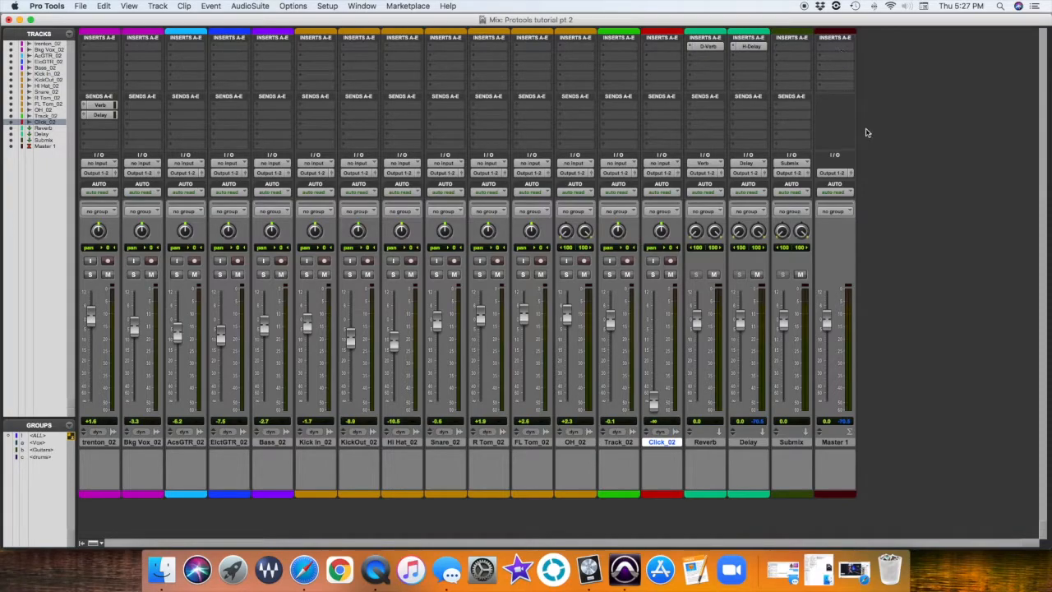
{"action": "left_click_drag", "start_coordinate": [827, 323], "coordinate": [829, 323]}
{"action": "left_click", "coordinate": [822, 322], "text": "alt"}
Step: Route the outputs of all tracks from the first vocal through Delay to the Submix (Stereo) bus in one change
{"action": "left_click", "coordinate": [105, 443]}
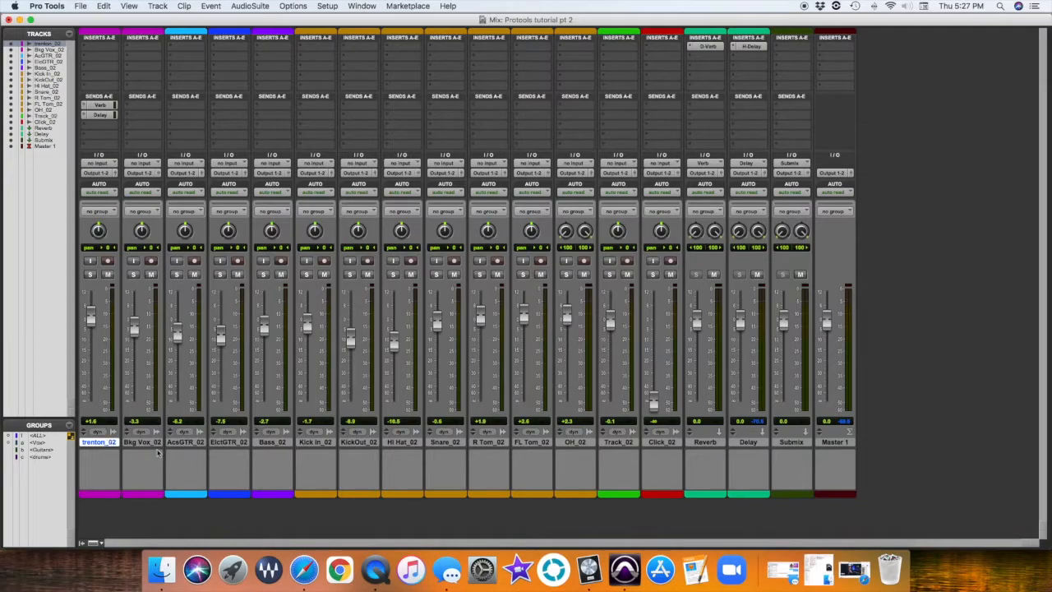
{"action": "left_click", "coordinate": [752, 447], "text": "shift"}
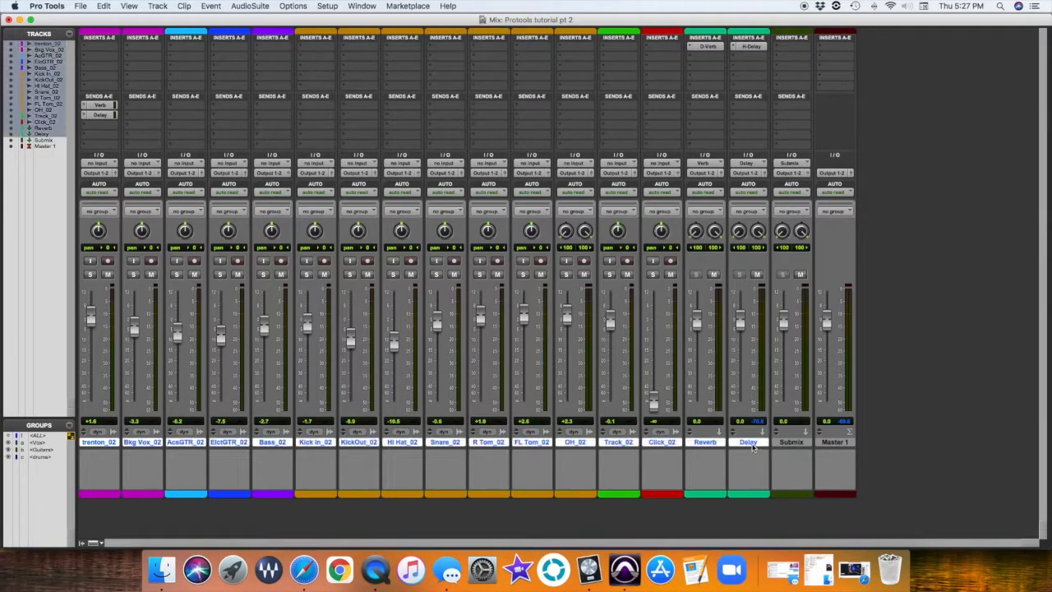
{"action": "left_click", "coordinate": [99, 174]}
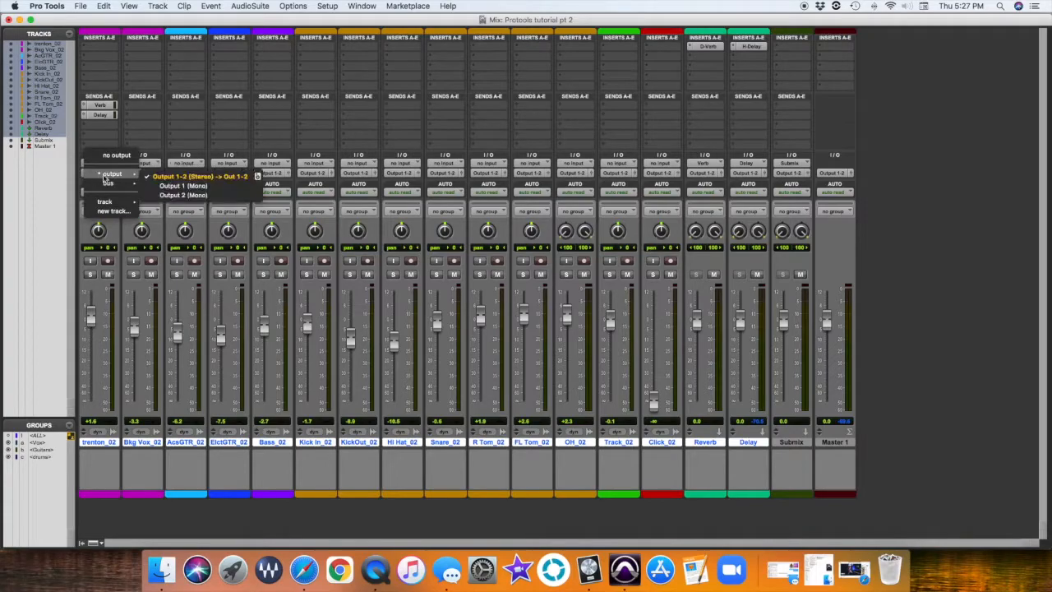
{"action": "mouse_move", "coordinate": [112, 183]}
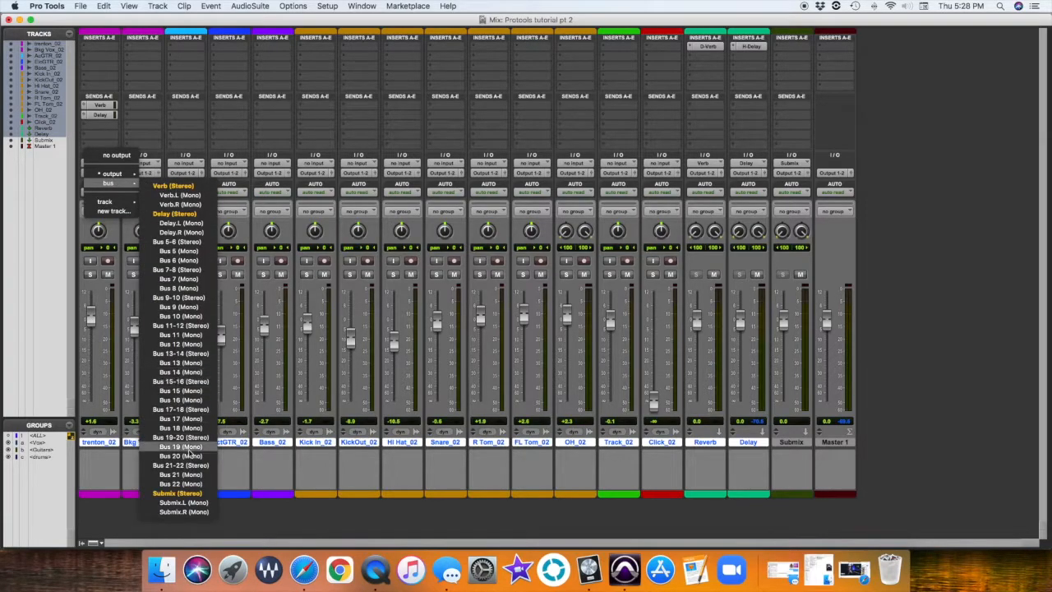
{"action": "left_click", "coordinate": [181, 493], "text": "alt"}
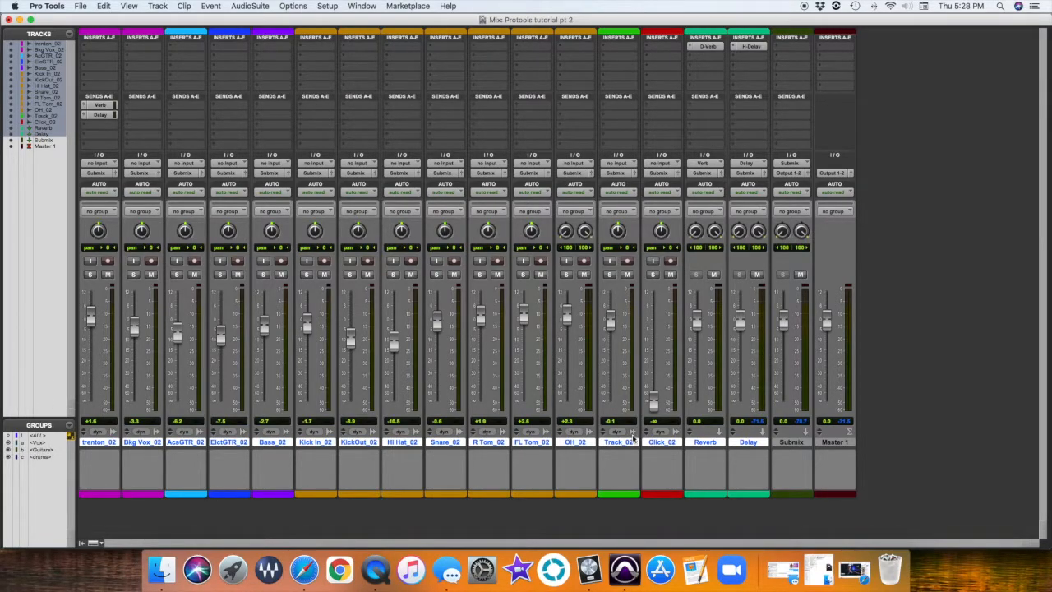
{"action": "left_click", "coordinate": [836, 444]}
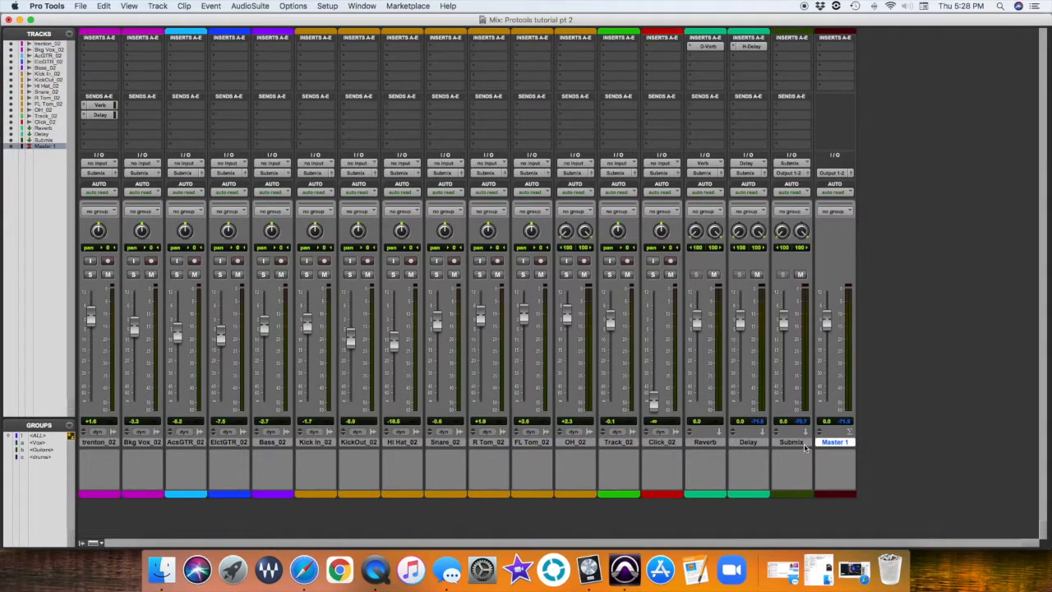
{"action": "left_click", "coordinate": [792, 443]}
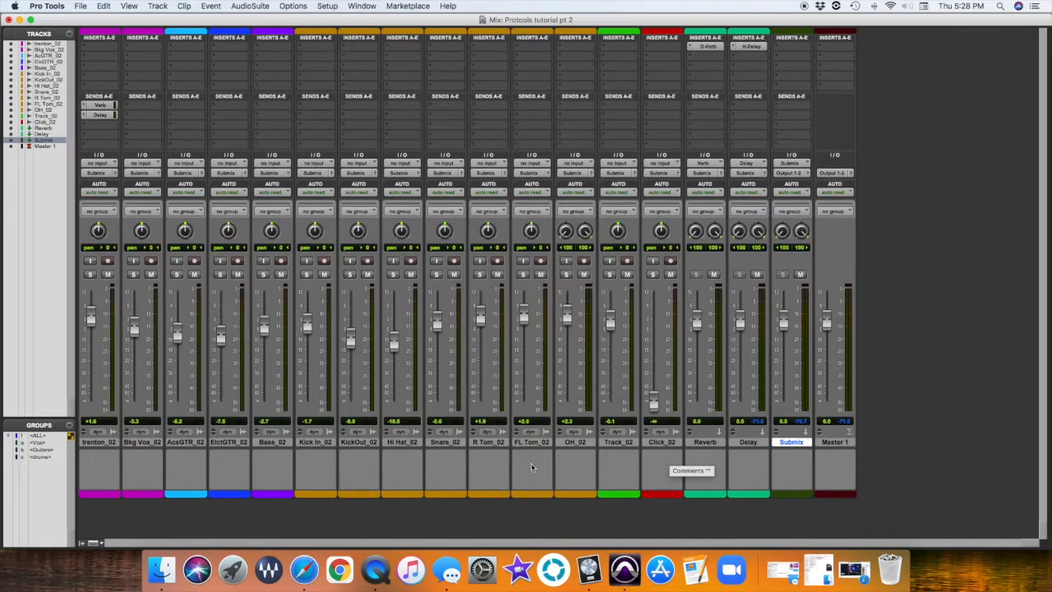
Step: In the Edit window, create a marker named Intro and move it to about bar 15
{"action": "key", "text": "super+equal"}
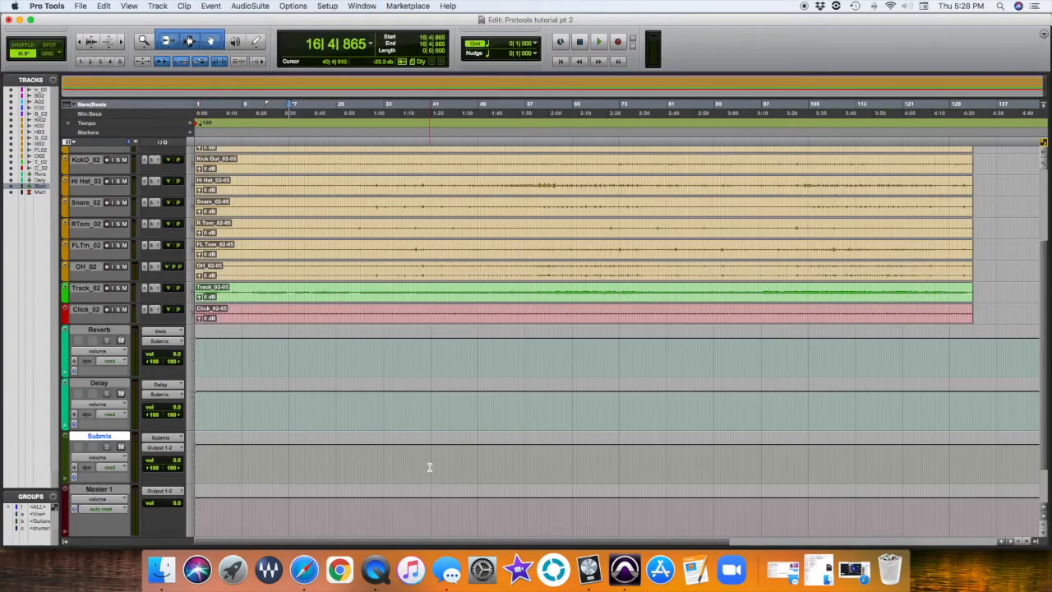
{"action": "scroll", "coordinate": [344, 450], "scroll_direction": "up", "scroll_amount": 5}
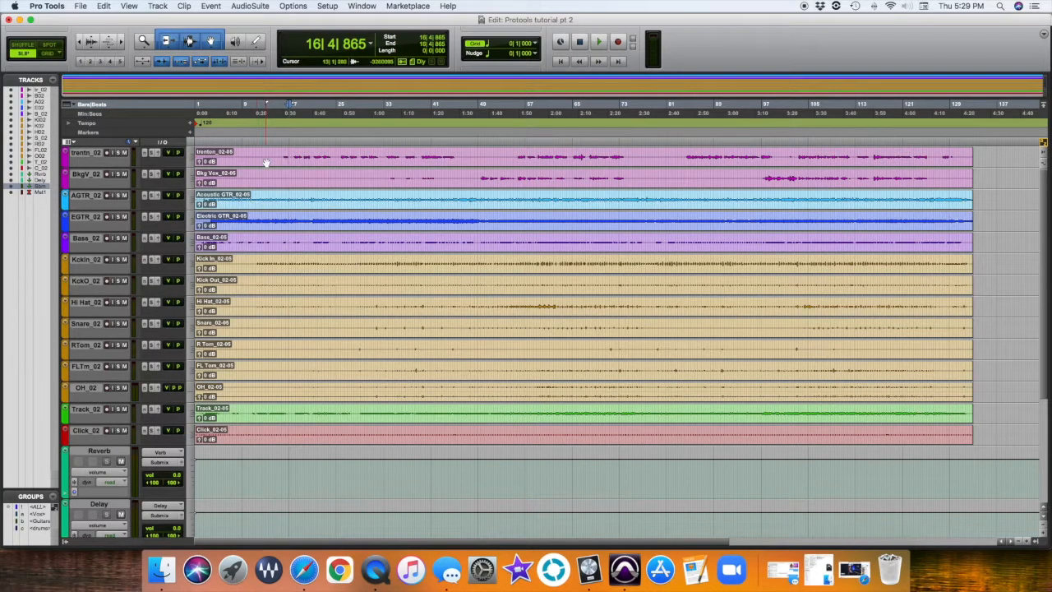
{"action": "left_click", "coordinate": [191, 134]}
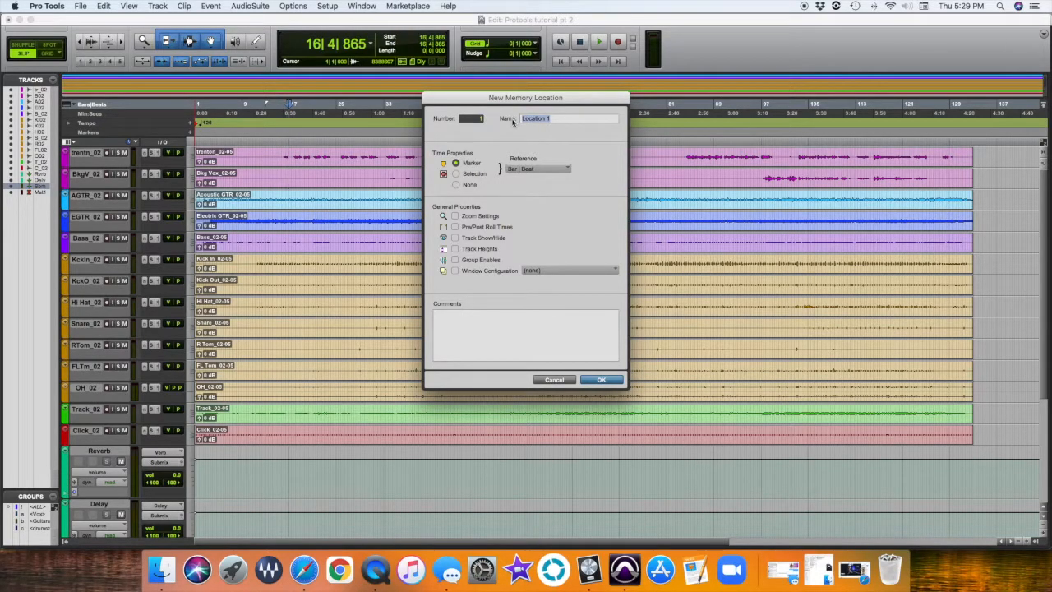
{"action": "type", "text": "Intro"}
{"action": "key", "text": "Return"}
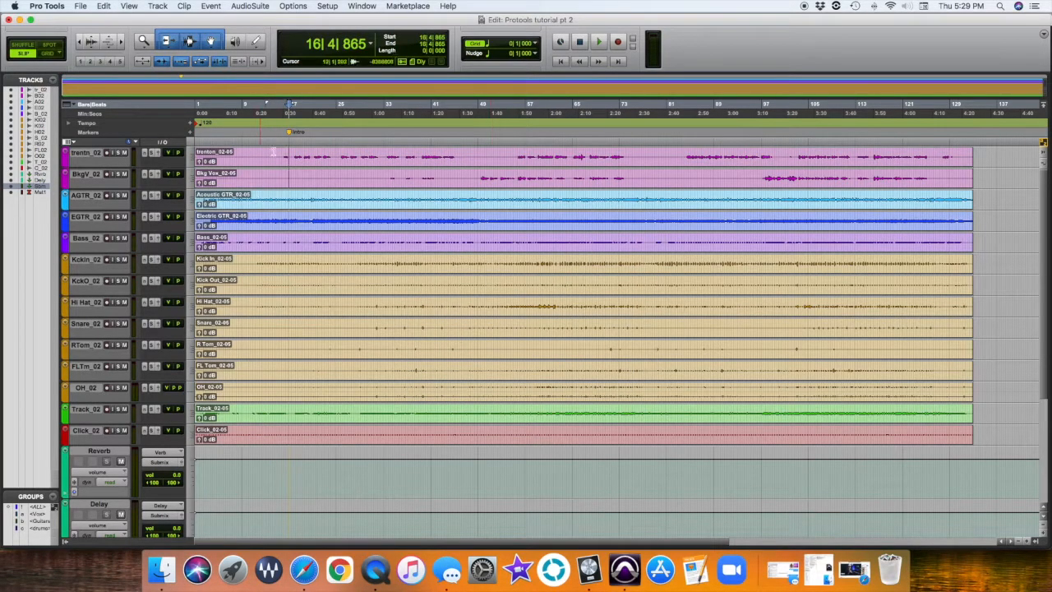
{"action": "left_click_drag", "start_coordinate": [292, 137], "coordinate": [282, 131]}
Step: Create a marker named V1 for the first verse and move it to about bar 25
{"action": "left_click", "coordinate": [190, 132]}
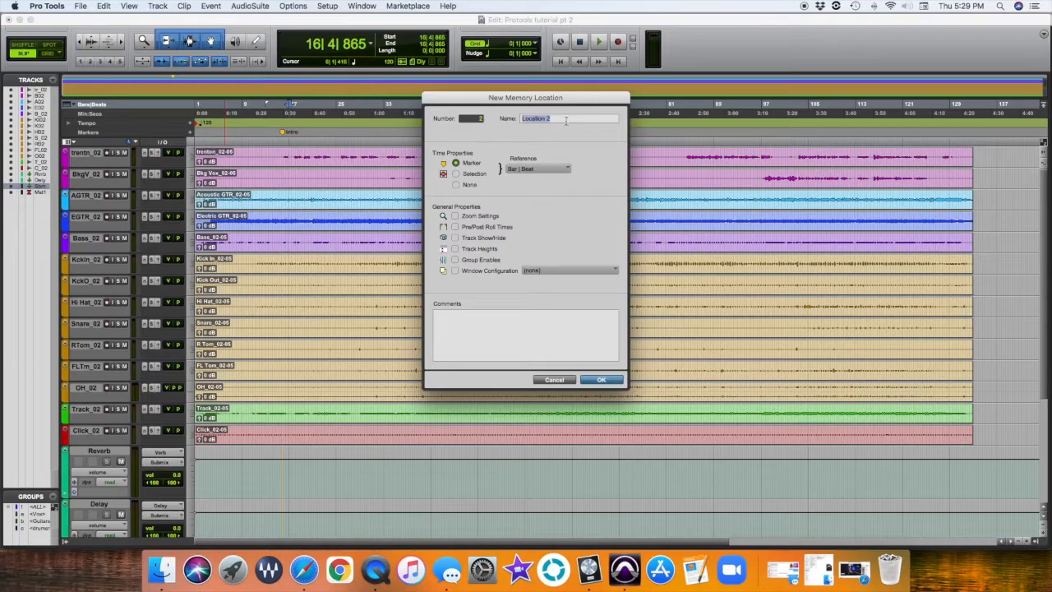
{"action": "type", "text": "Verse"}
{"action": "key", "text": "BackSpace"}
{"action": "key", "text": "BackSpace"}
{"action": "key", "text": "BackSpace"}
{"action": "type", "text": "1"}
{"action": "key", "text": "Return"}
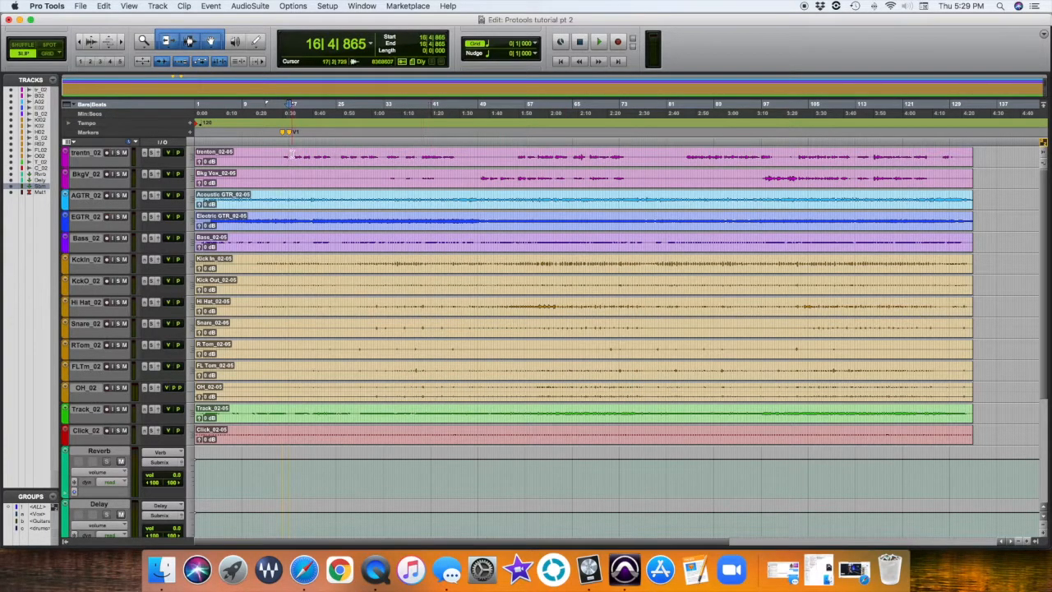
{"action": "left_click_drag", "start_coordinate": [289, 132], "coordinate": [343, 139]}
Step: Create a marker named C1 for the first chorus and move it to about bar 39
{"action": "left_click", "coordinate": [190, 133]}
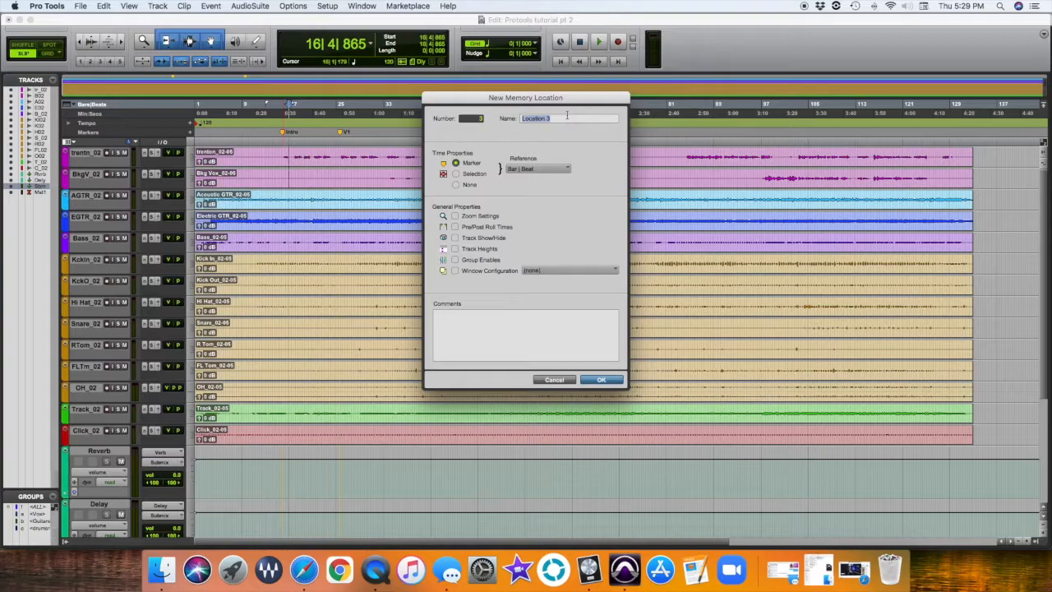
{"action": "type", "text": "C1"}
{"action": "key", "text": "Return"}
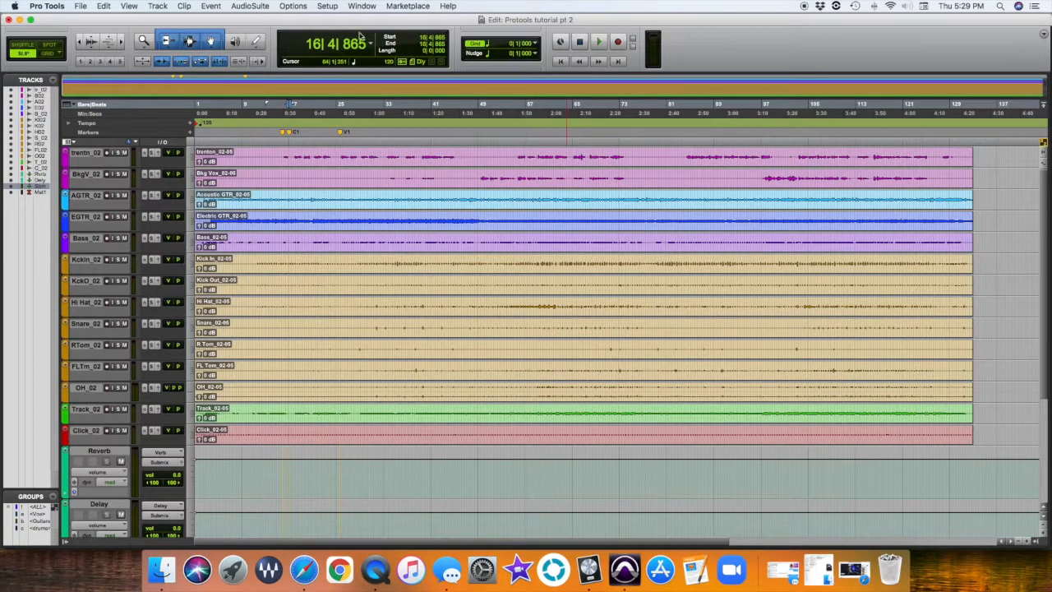
{"action": "left_click_drag", "start_coordinate": [293, 134], "coordinate": [425, 136]}
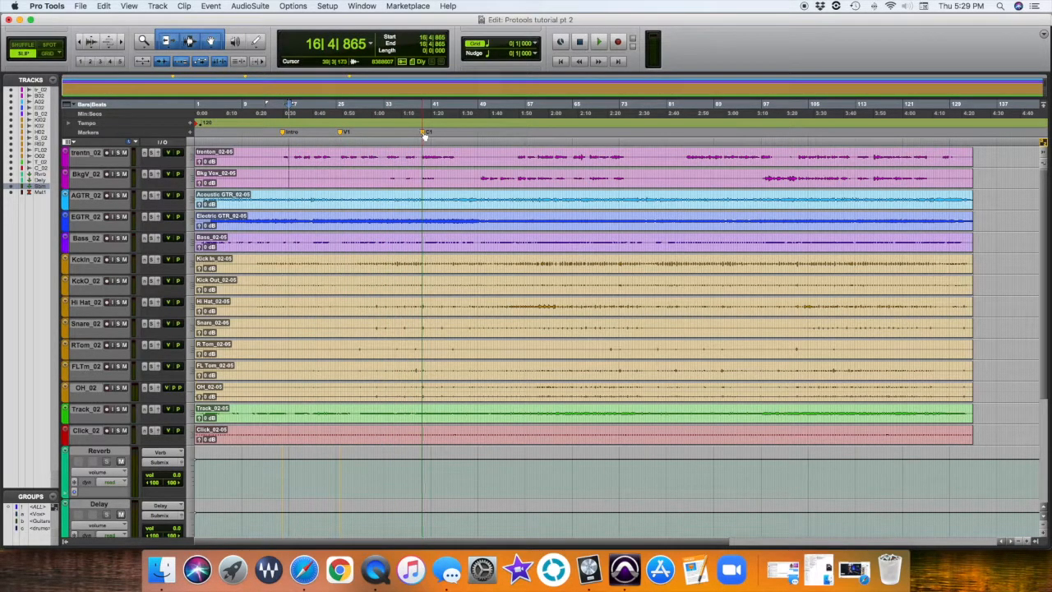
Step: Place the edit cursor at about bar 45, where the vocal phrase ends, and create a marker there named Turnaround
{"action": "left_click", "coordinate": [458, 155]}
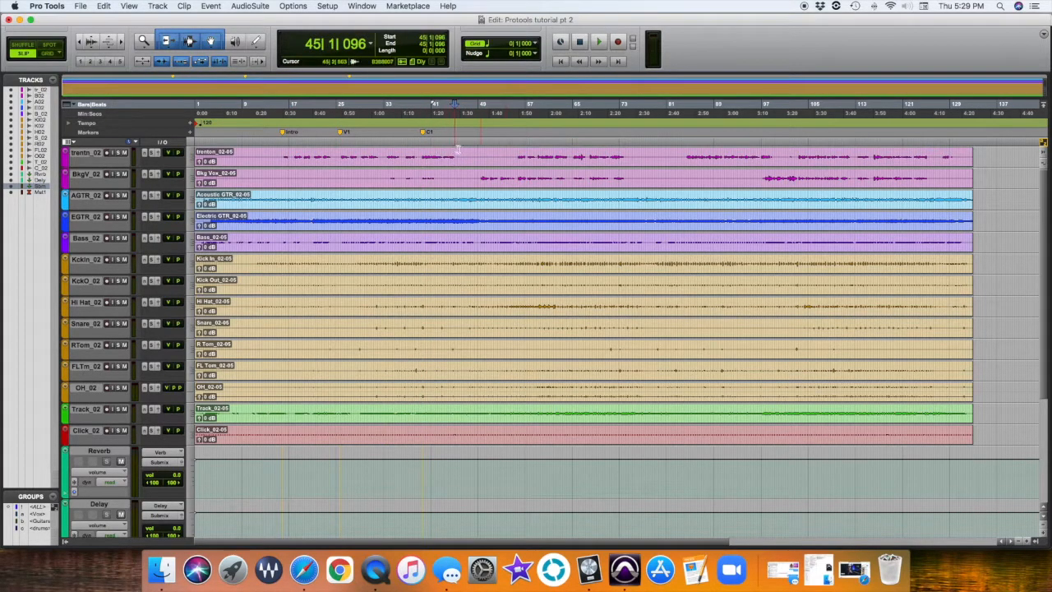
{"action": "left_click", "coordinate": [457, 157]}
{"action": "left_click", "coordinate": [190, 132]}
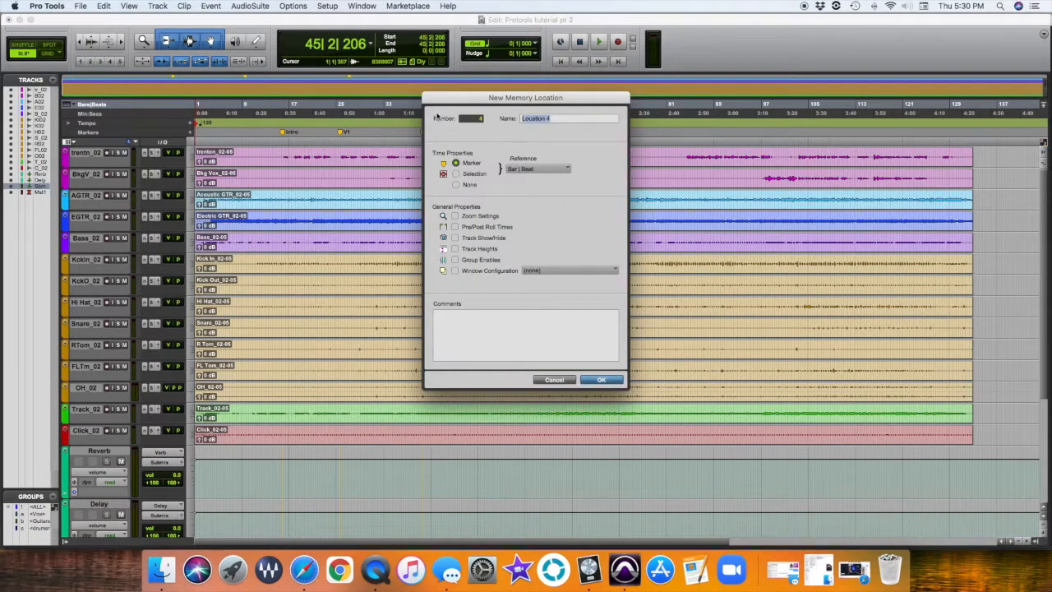
{"action": "type", "text": "Tr"}
{"action": "type", "text": "urno"}
{"action": "type", "text": "round"}
{"action": "key", "text": "Return"}
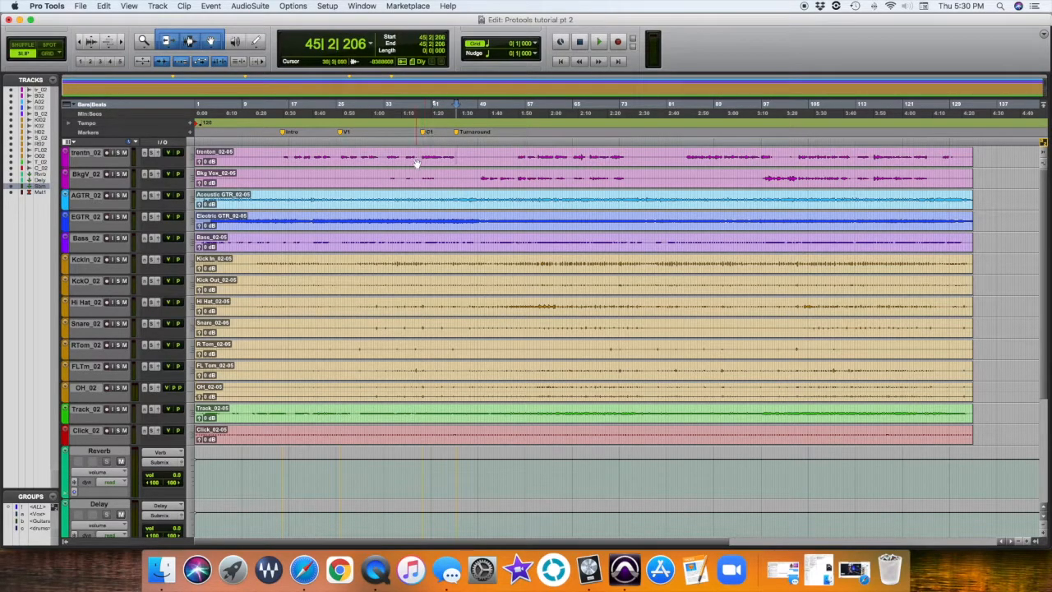
Step: Place the edit cursor at the V1 marker near bar 25, and return to the Mix window
{"action": "left_click", "coordinate": [341, 156]}
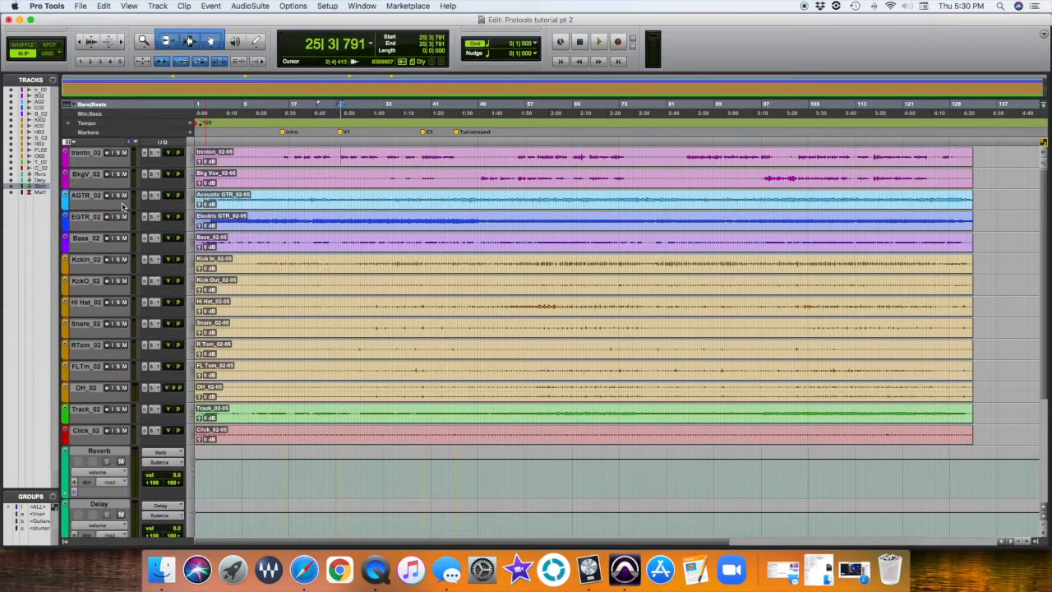
{"action": "key", "text": "super+equal"}
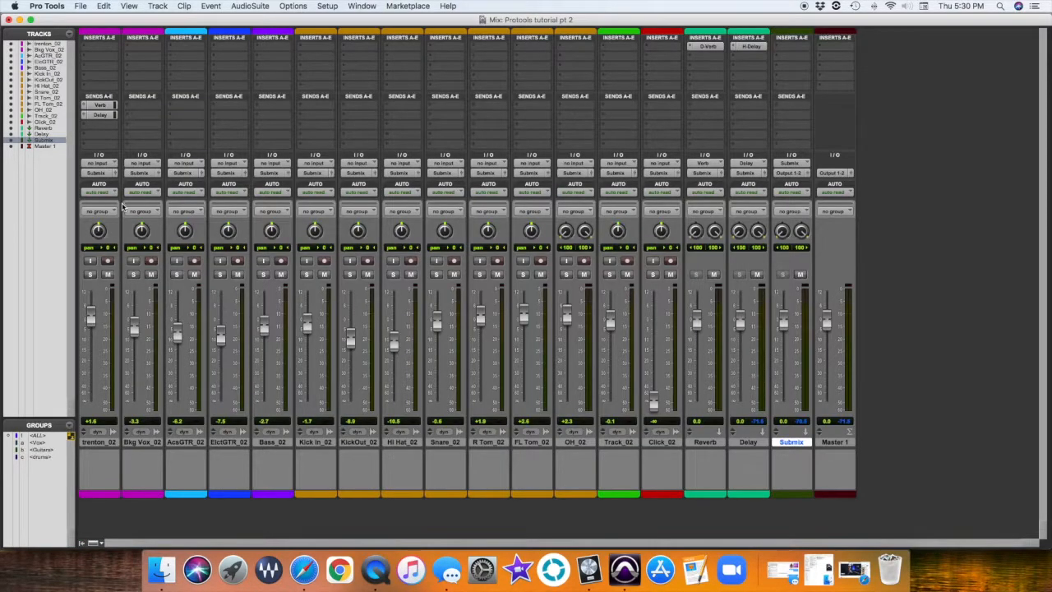